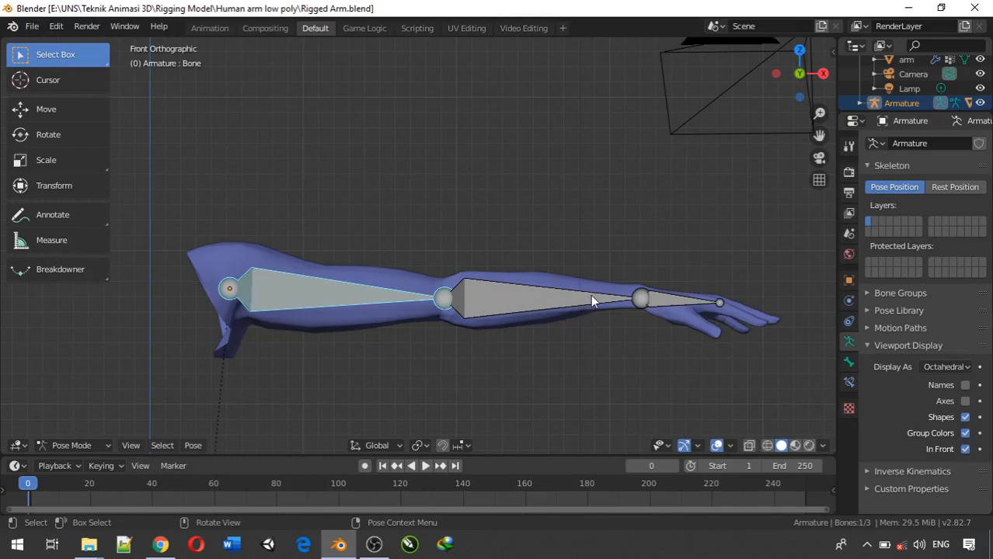
pyautogui.click(660, 303)
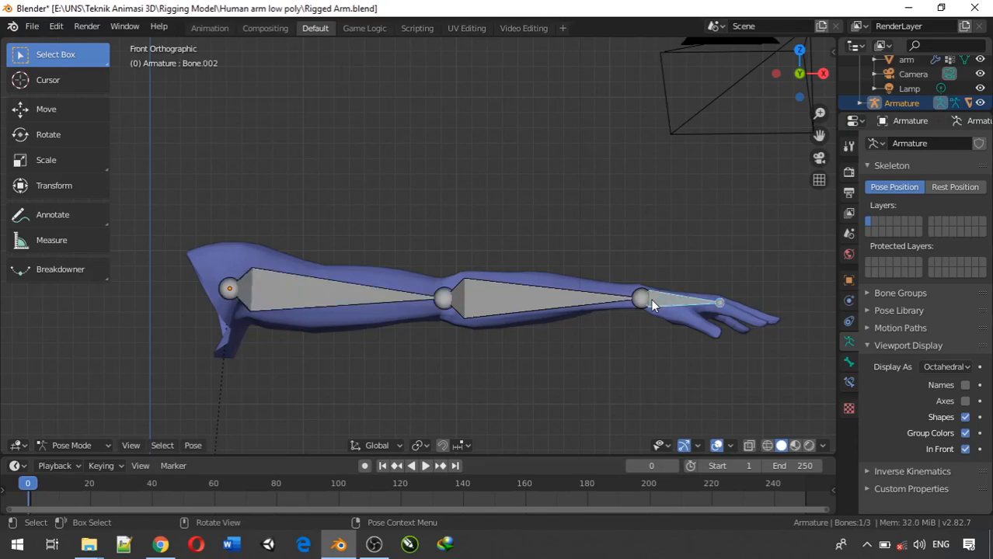
pyautogui.click(532, 301)
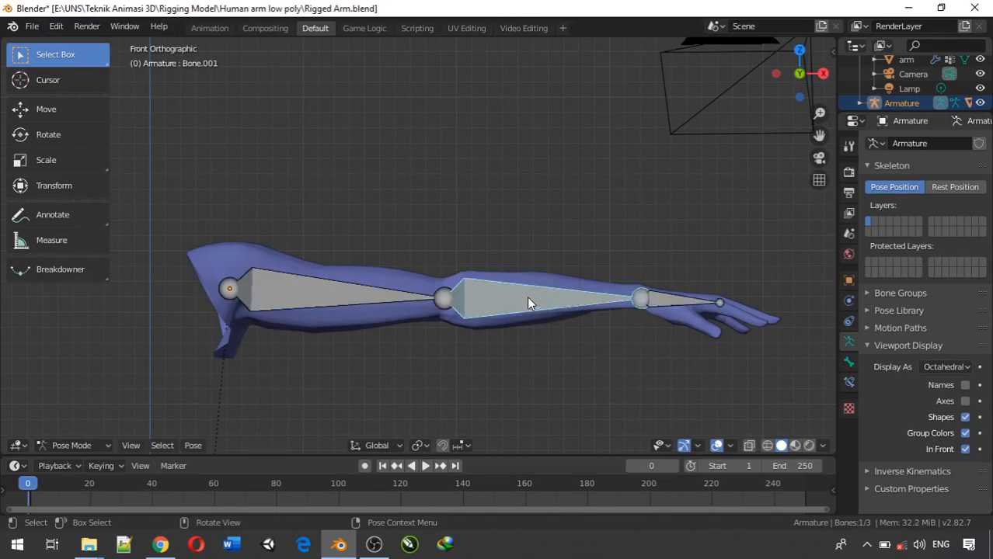
pyautogui.click(324, 285)
pyautogui.click(531, 298)
pyautogui.click(663, 303)
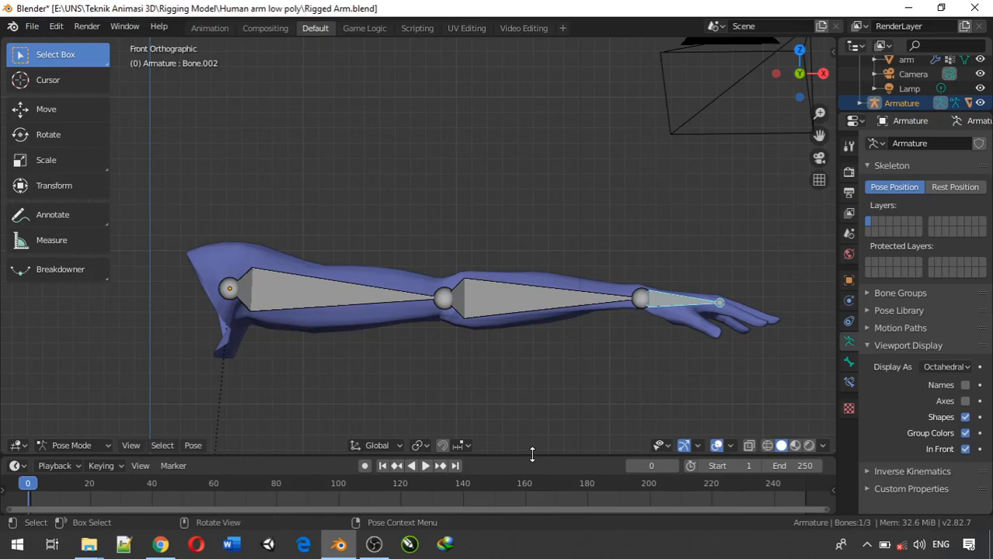
# - Enlarge the timeline area beneath the 3D viewport and select the upper-arm bone in Pose Mode
pyautogui.moveTo(532, 454); pyautogui.dragTo(527, 360)
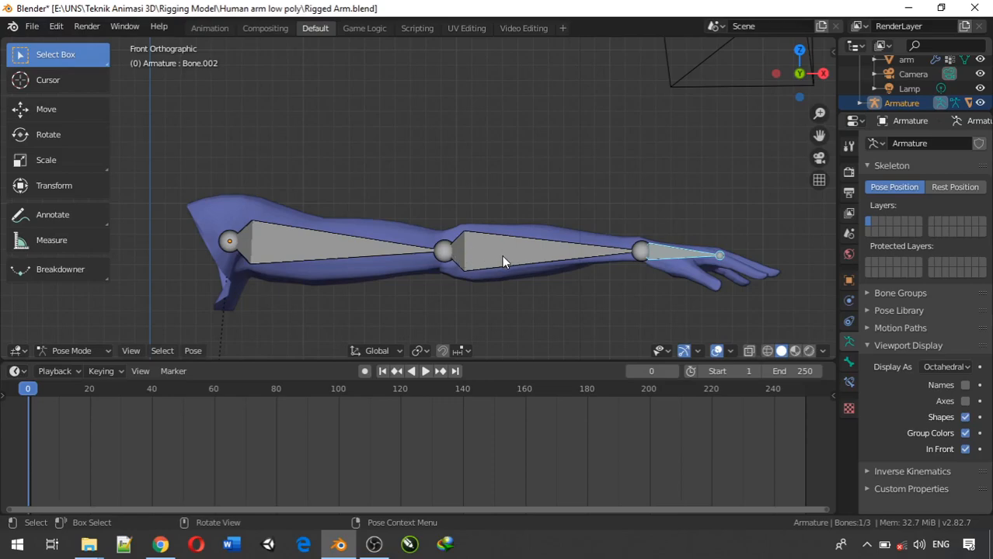
pyautogui.click(481, 256)
pyautogui.click(361, 255)
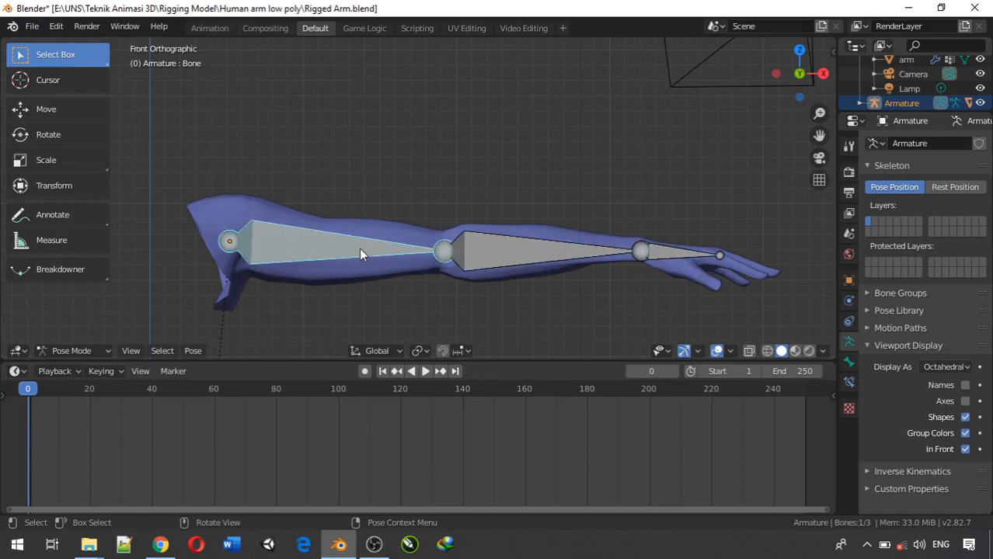
pyautogui.click(514, 269)
pyautogui.click(665, 256)
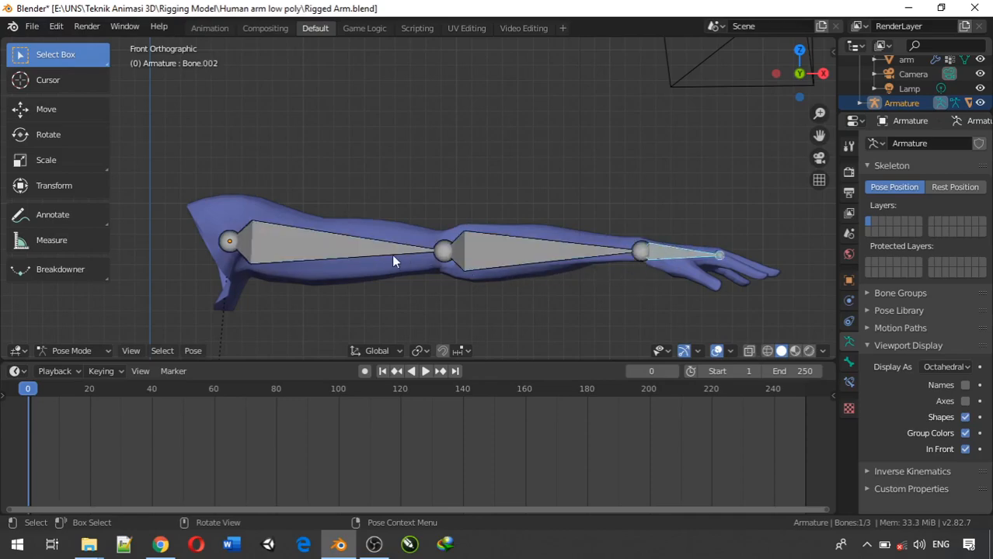
pyautogui.click(372, 250)
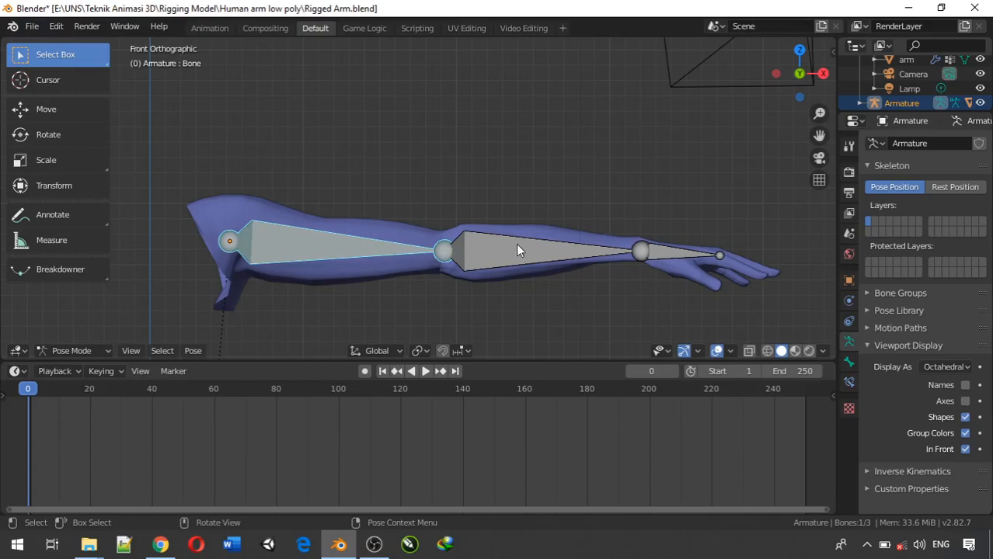
# - Compare the interaction modes offered for the armature and for the arm mesh, returning to the upper-arm bone in Pose Mode
pyautogui.click(75, 353)
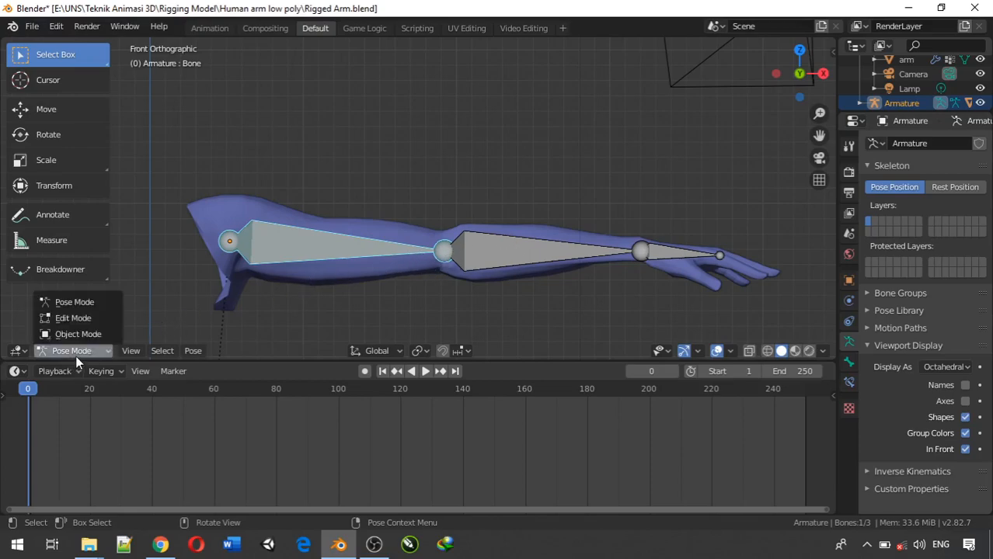
pyautogui.click(436, 324)
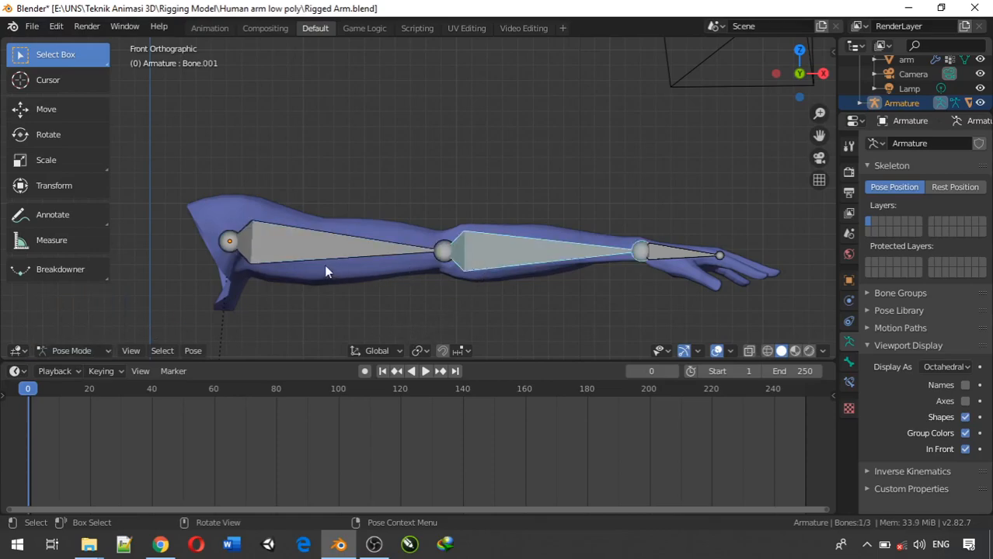
pyautogui.click(307, 245)
pyautogui.click(88, 350)
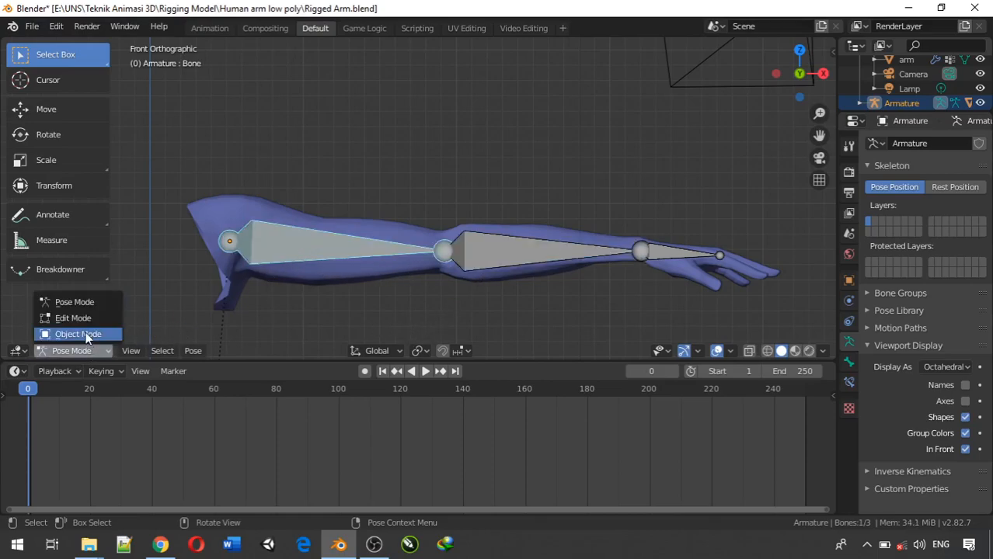
pyautogui.click(257, 202)
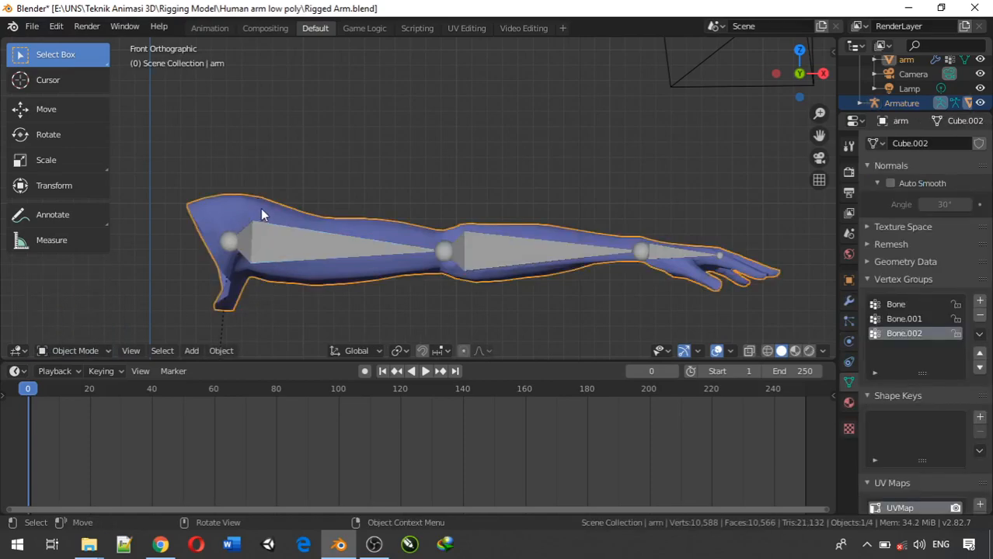
pyautogui.click(72, 350)
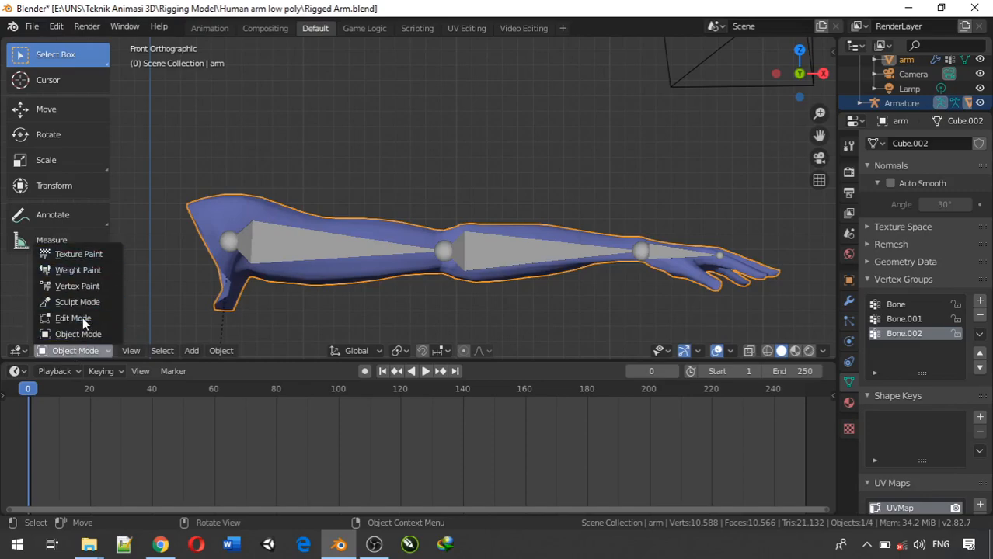
pyautogui.click(318, 249)
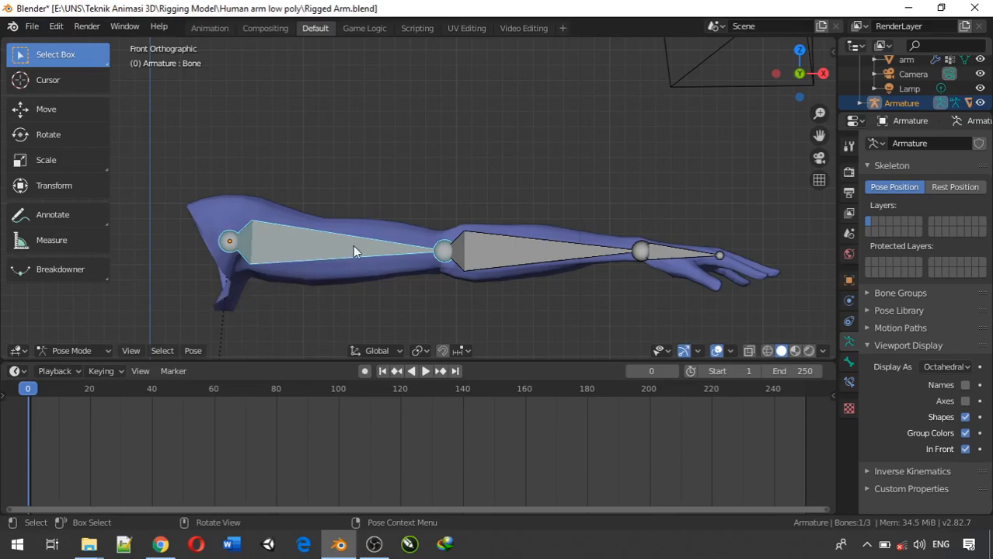
pyautogui.click(483, 245)
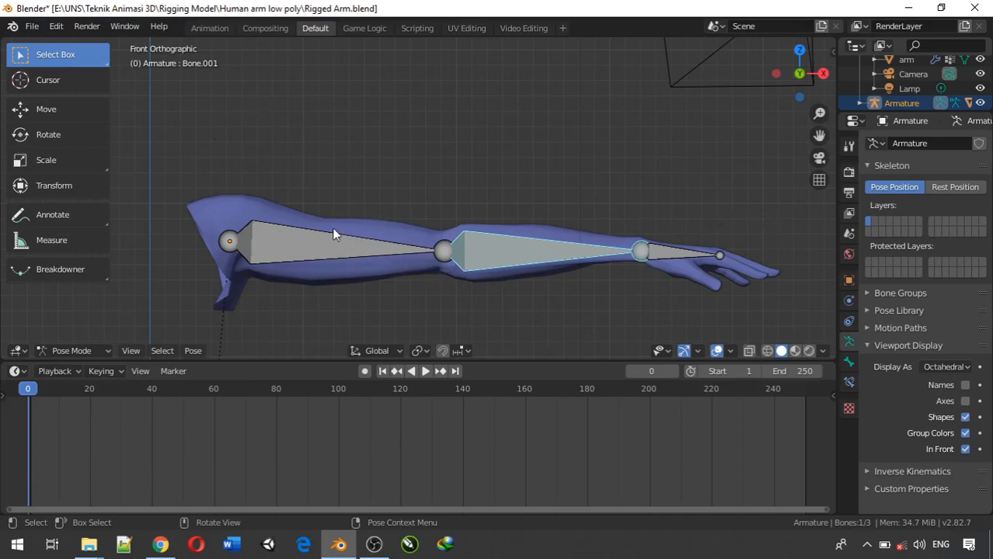
pyautogui.click(328, 249)
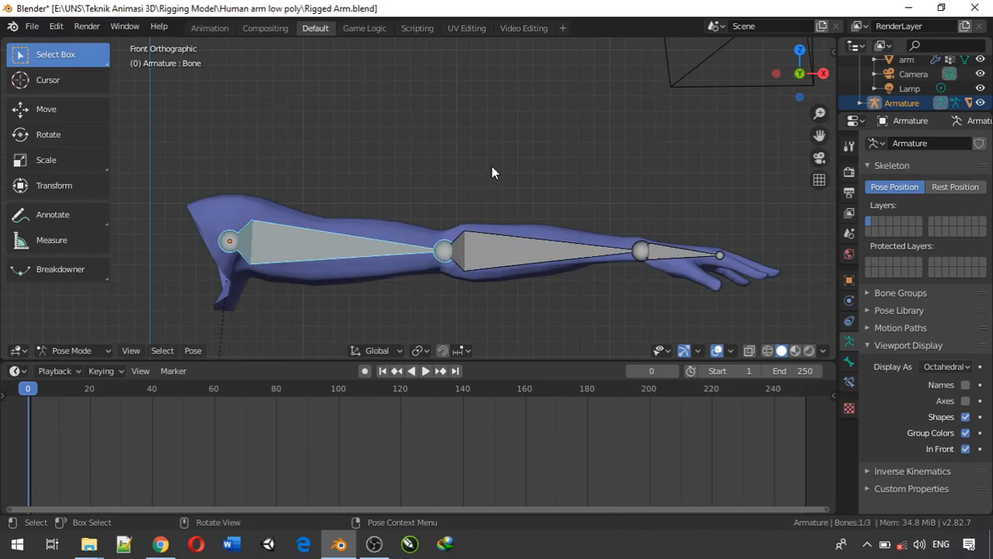
# - Rotate the forearm bone downward at the elbow and rotate the upper-arm bone downward about 25 degrees at the shoulder
pyautogui.click(500, 243)
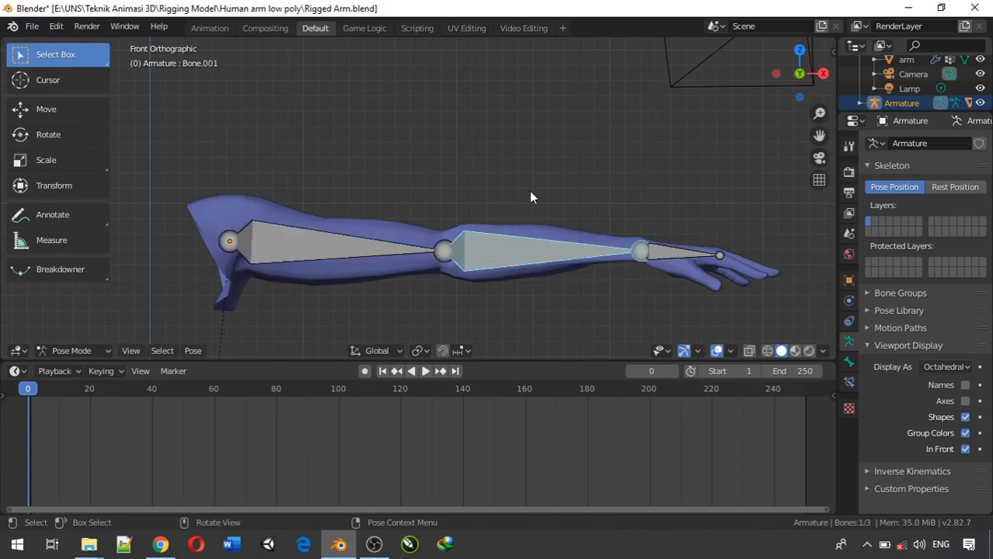
pyautogui.press('r')
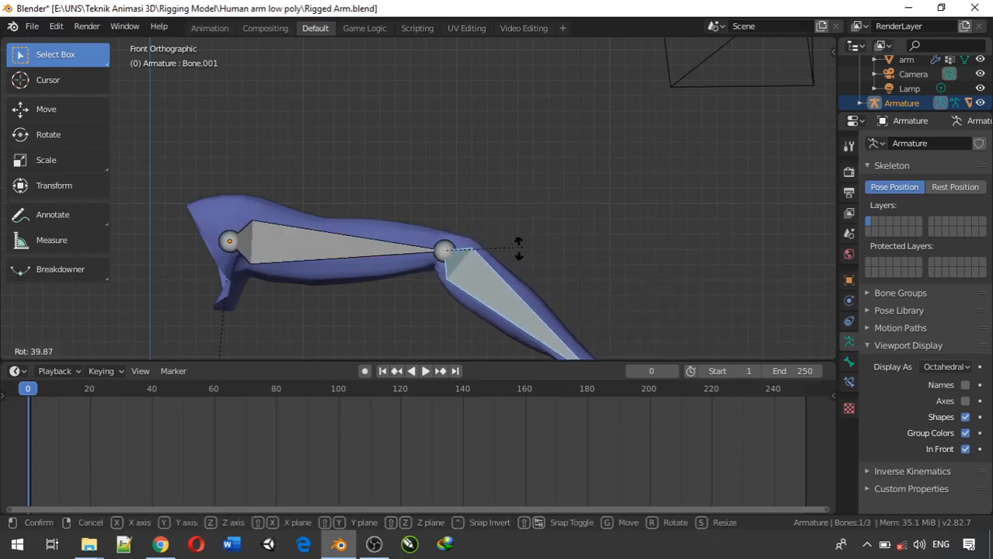
pyautogui.click(513, 254)
pyautogui.click(390, 251)
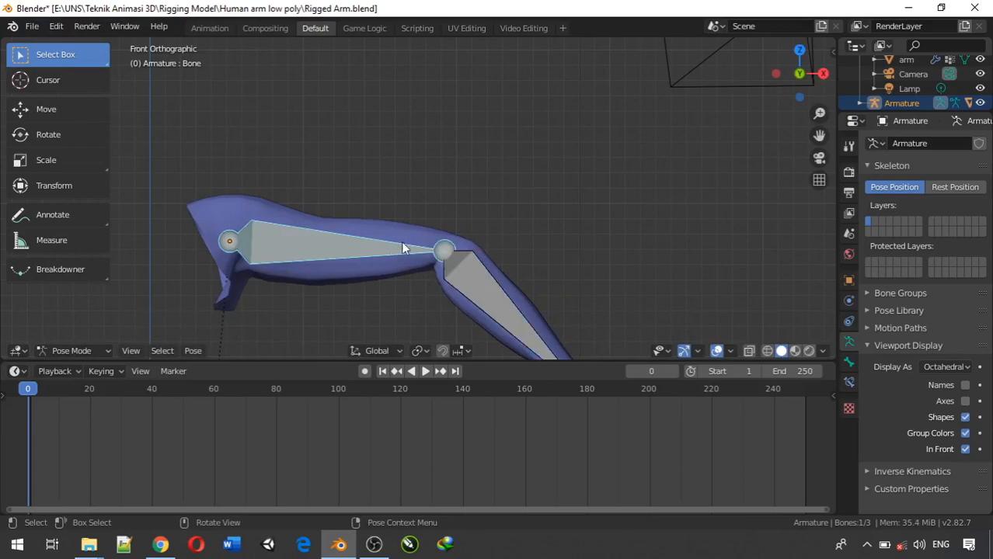
pyautogui.press('r')
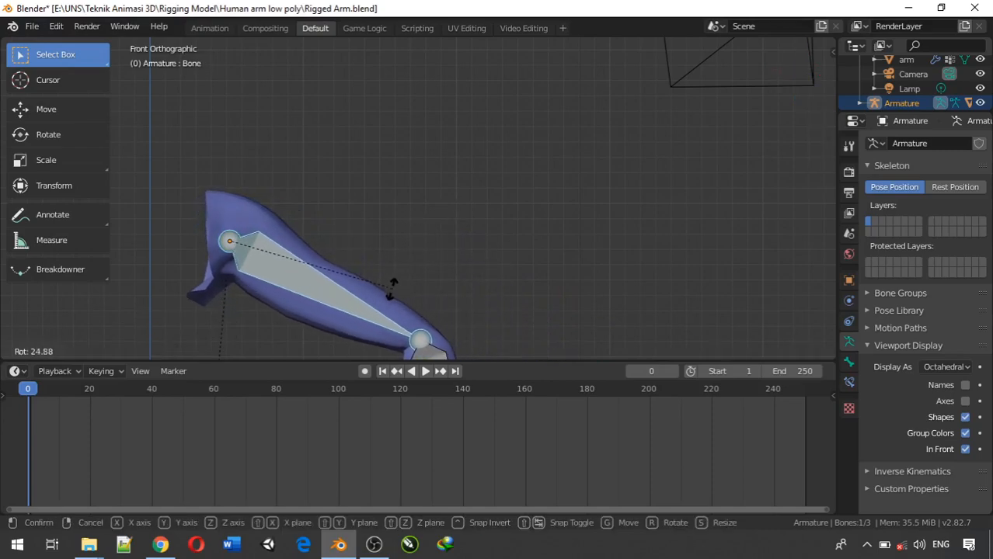
pyautogui.click(410, 284)
# - Rotate the hand bone slightly inward at the wrist so the hand hangs down
pyautogui.scroll(-5, 408, 277)
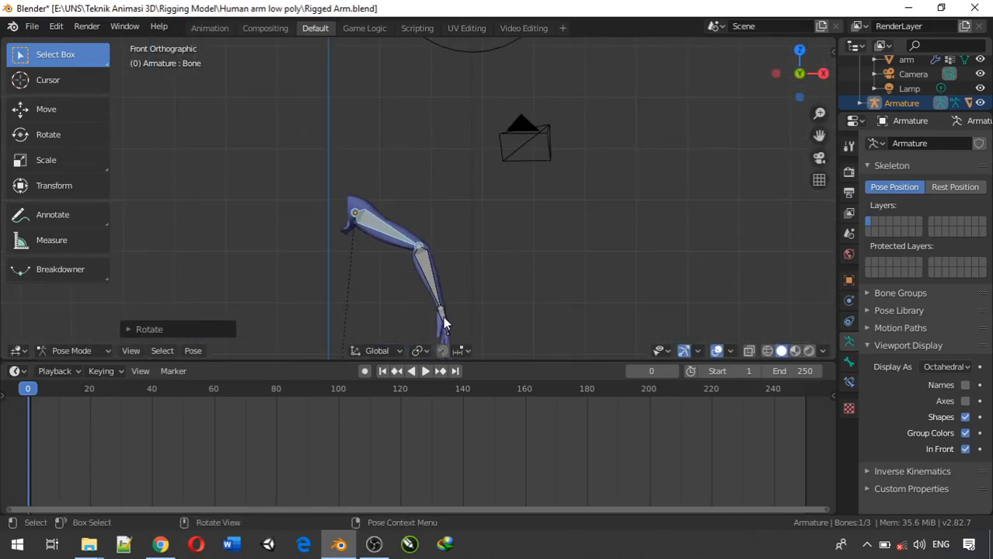
pyautogui.click(444, 323)
pyautogui.press('r')
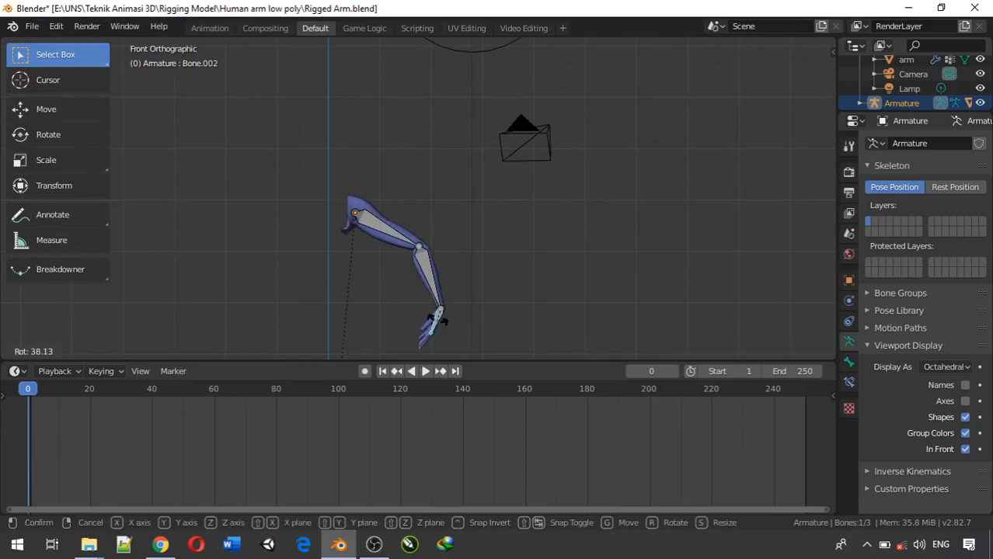
pyautogui.click(453, 297)
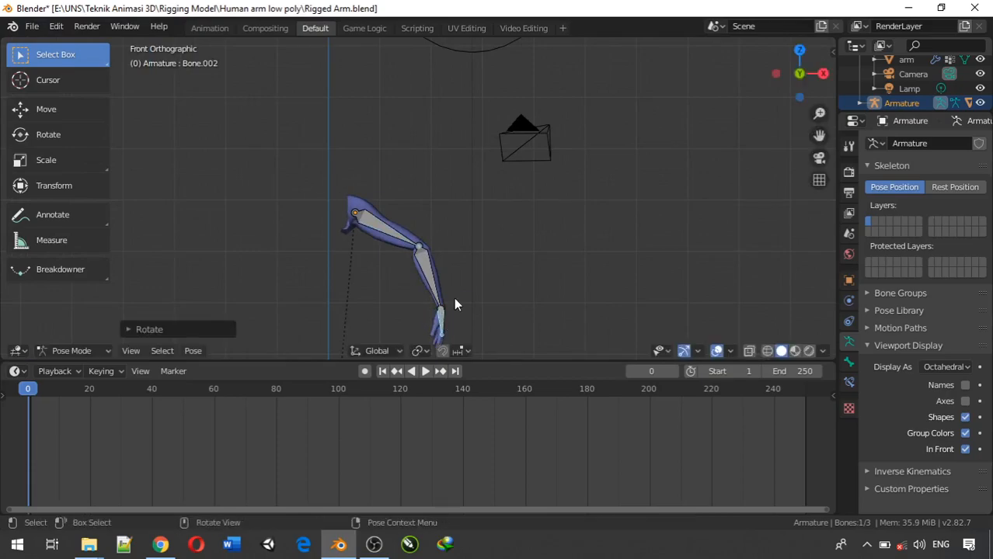
# - Select all three bones of the bent arm in the front orthographic view
pyautogui.moveTo(462, 288); pyautogui.dragTo(472, 266, button='middle')
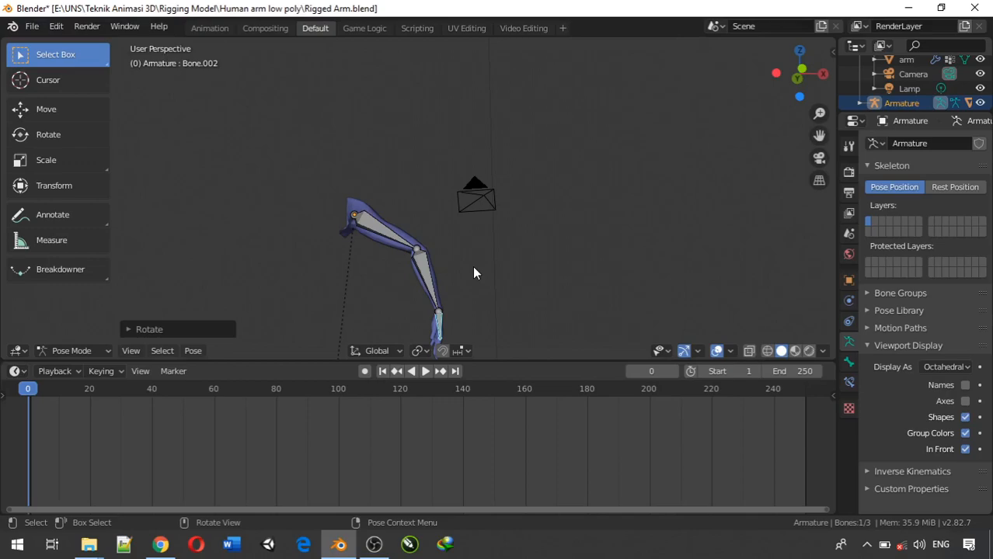
pyautogui.press('KP_1')
pyautogui.keyDown('shift'); pyautogui.moveTo(477, 277); pyautogui.dragTo(542, 192, button='middle'); pyautogui.keyUp('shift')
pyautogui.scroll(4, 542, 191)
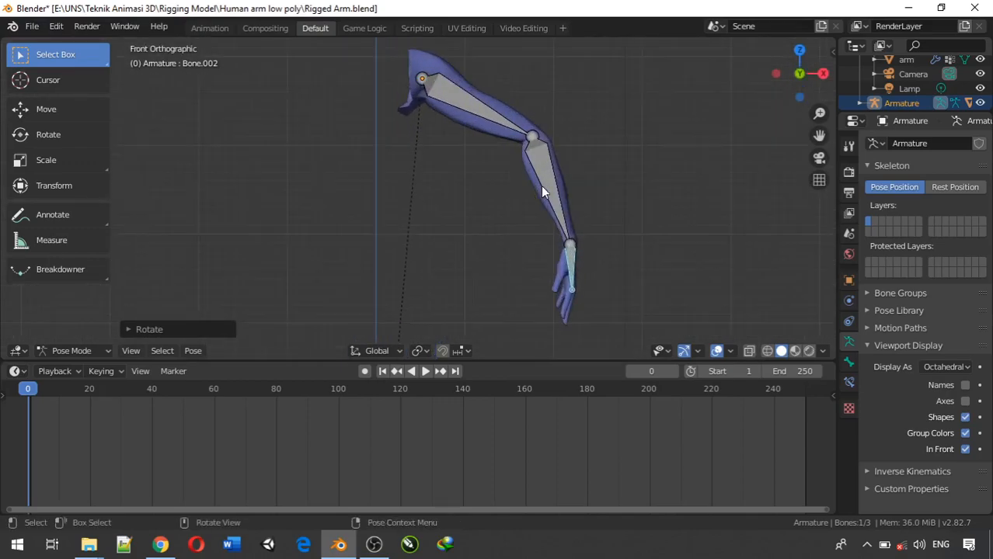
pyautogui.keyDown('shift'); pyautogui.moveTo(515, 233); pyautogui.dragTo(523, 271, button='middle'); pyautogui.keyUp('shift')
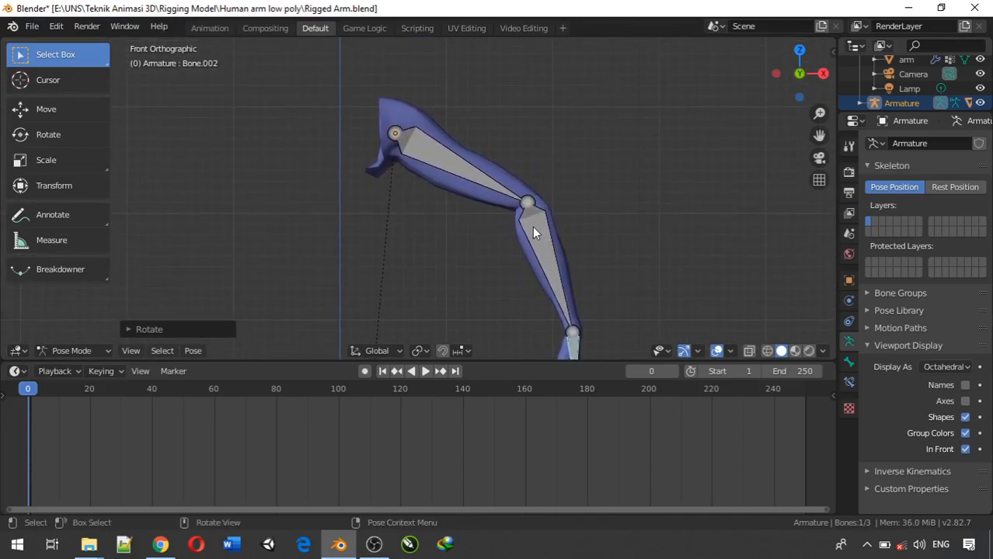
pyautogui.scroll(-2, 504, 204)
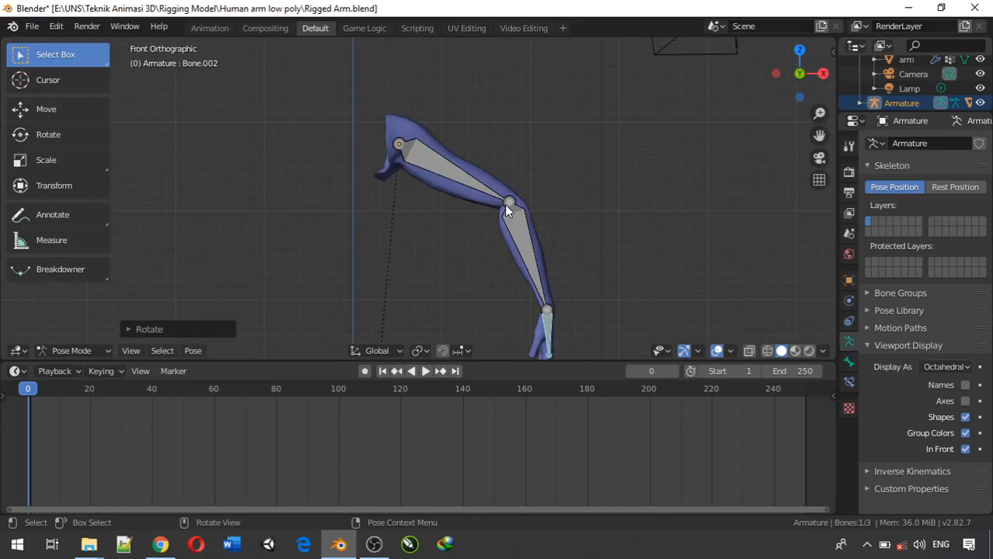
pyautogui.keyDown('shift'); pyautogui.moveTo(504, 205); pyautogui.dragTo(503, 186, button='middle'); pyautogui.keyUp('shift')
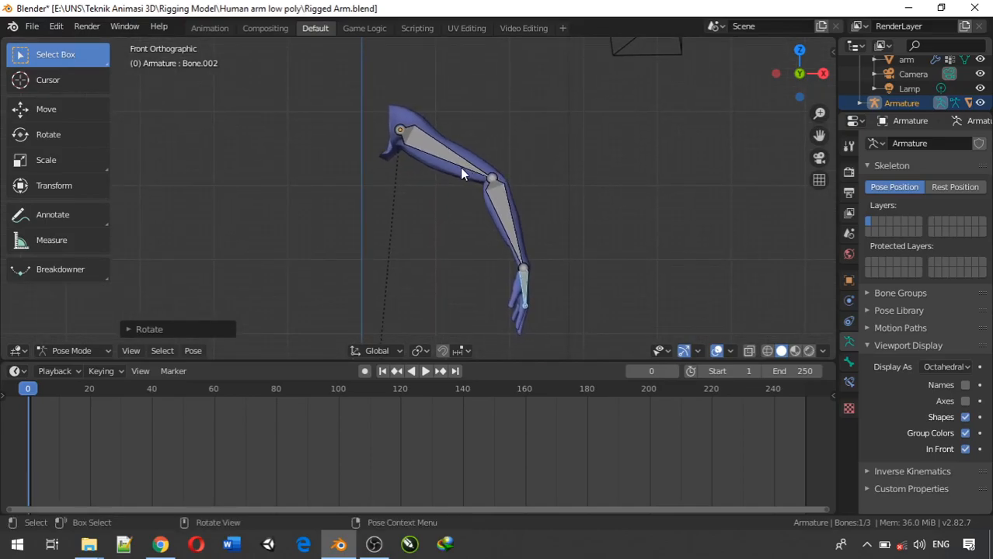
pyautogui.click(423, 151)
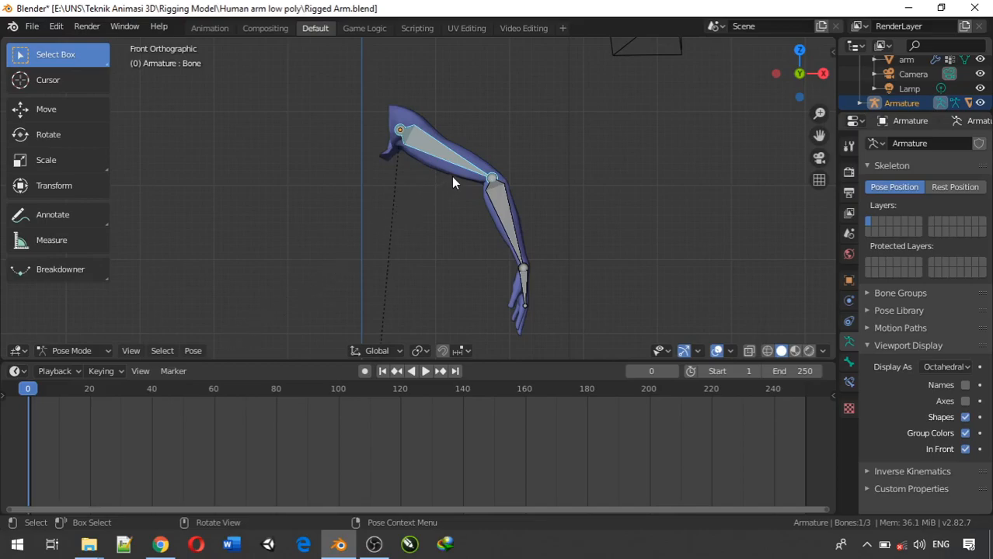
pyautogui.press('a')
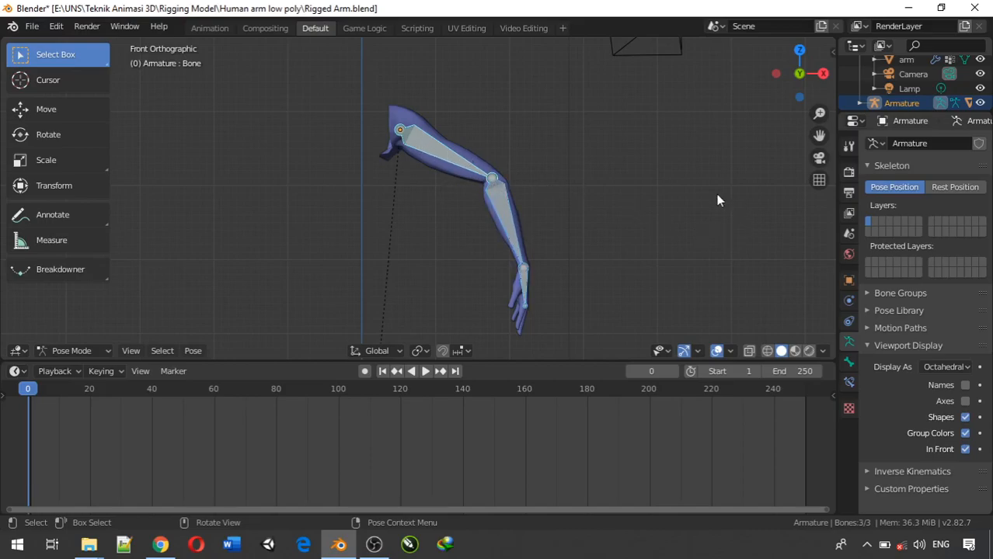
# - Start the Shortcut VUr on-screen key display
pyautogui.press('n')
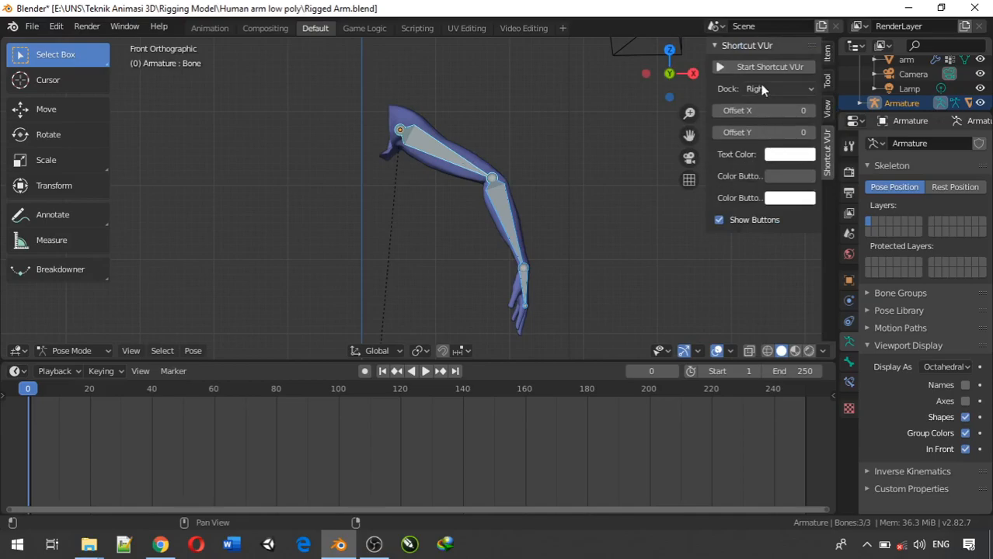
pyautogui.click(752, 69)
pyautogui.click(565, 146)
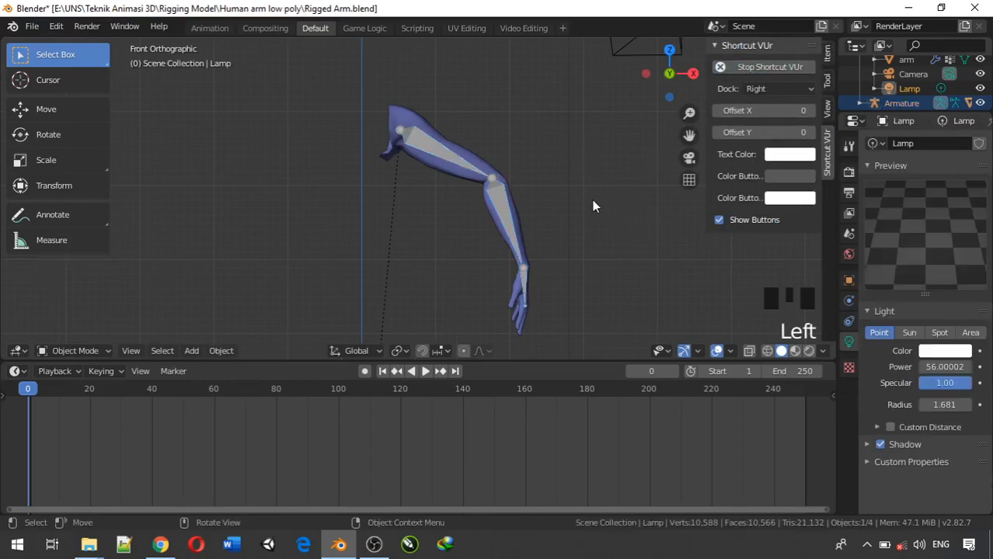
pyautogui.press('n')
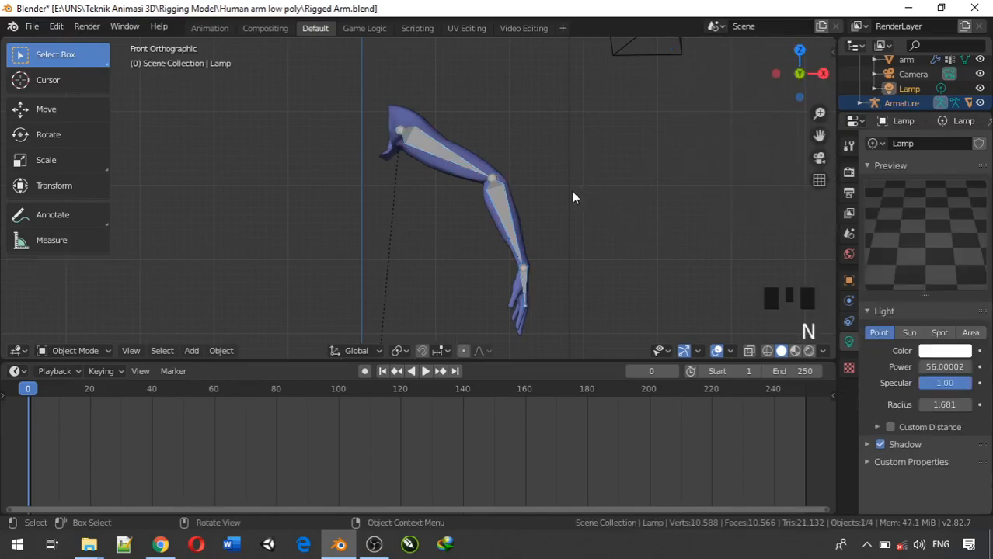
# - Reselect all arm bones in Pose Mode and insert a Whole Character keyframe at frame 0
pyautogui.click(427, 151)
pyautogui.press('a')
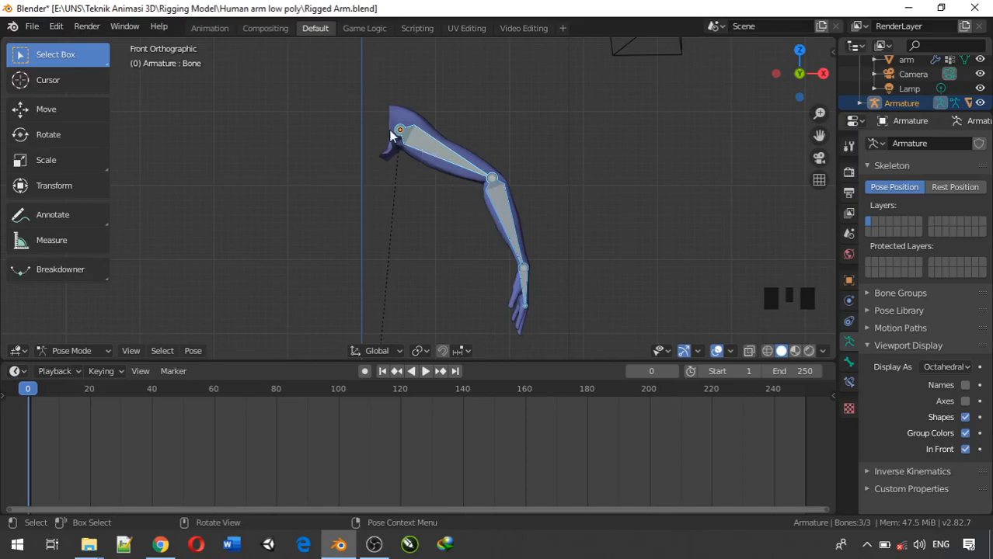
pyautogui.press('i')
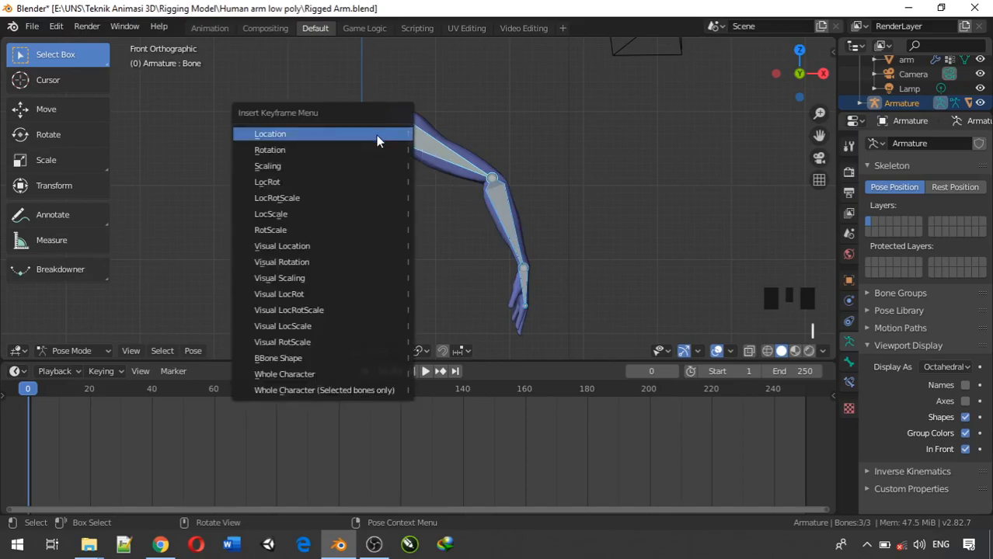
pyautogui.click(351, 376)
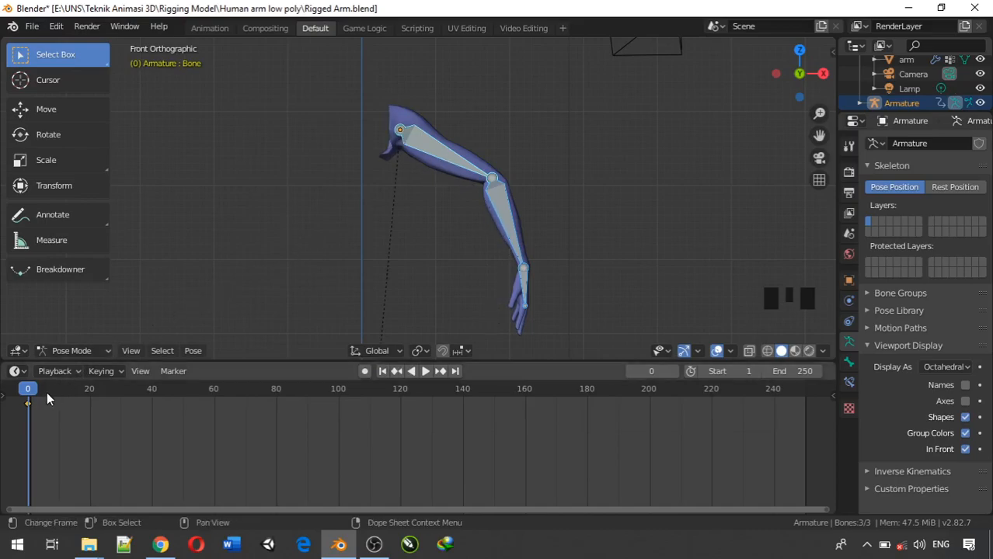
# - Select the upper arm bone and rotate it upward about 38 degrees so the upper arm is nearly horizontal
pyautogui.click(29, 403)
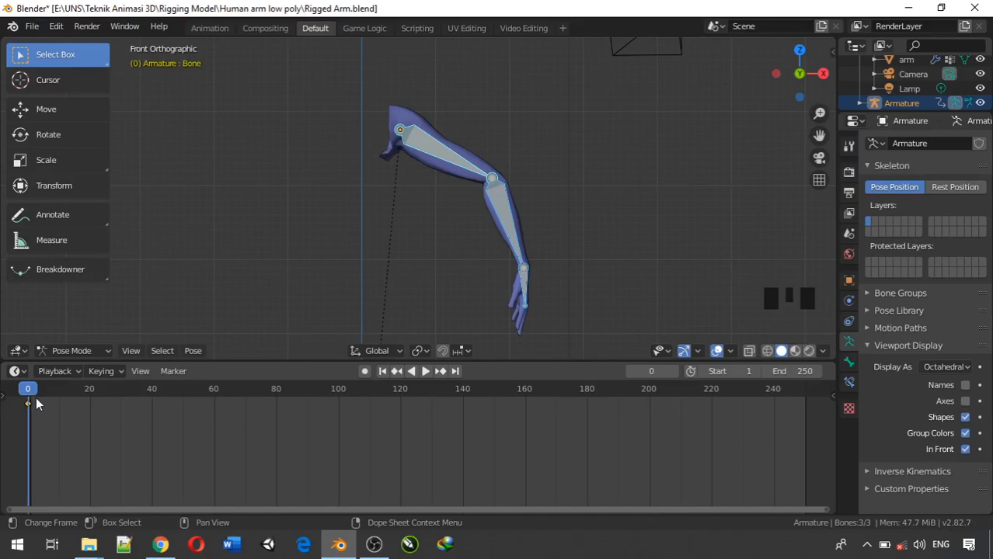
pyautogui.click(454, 161)
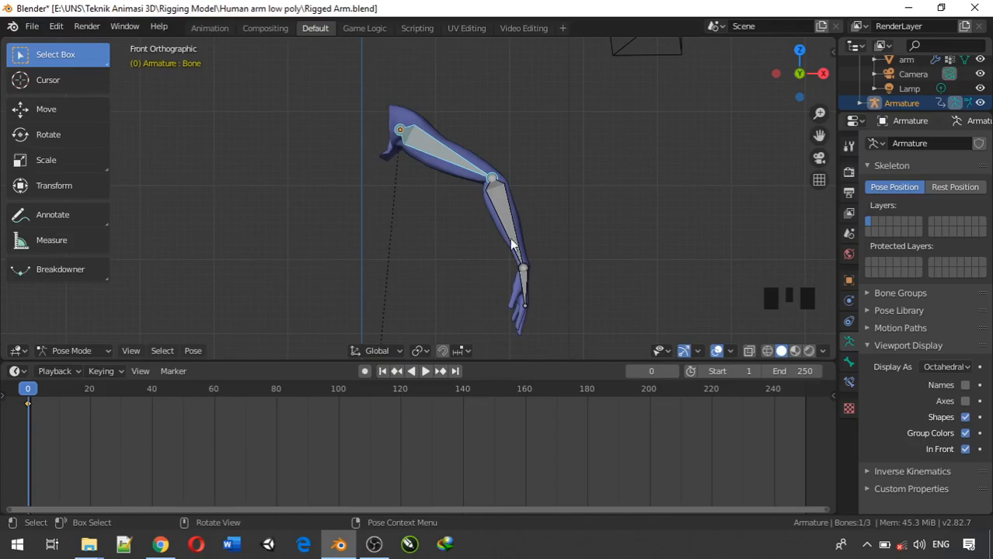
pyautogui.click(435, 154)
pyautogui.scroll(-1, 452, 152)
pyautogui.scroll(2, 452, 153)
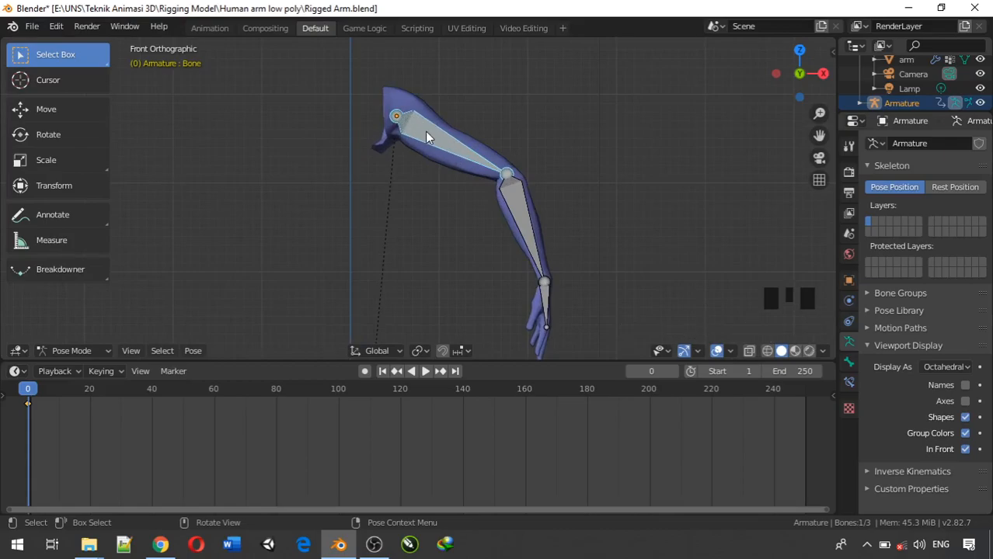
pyautogui.click(522, 206)
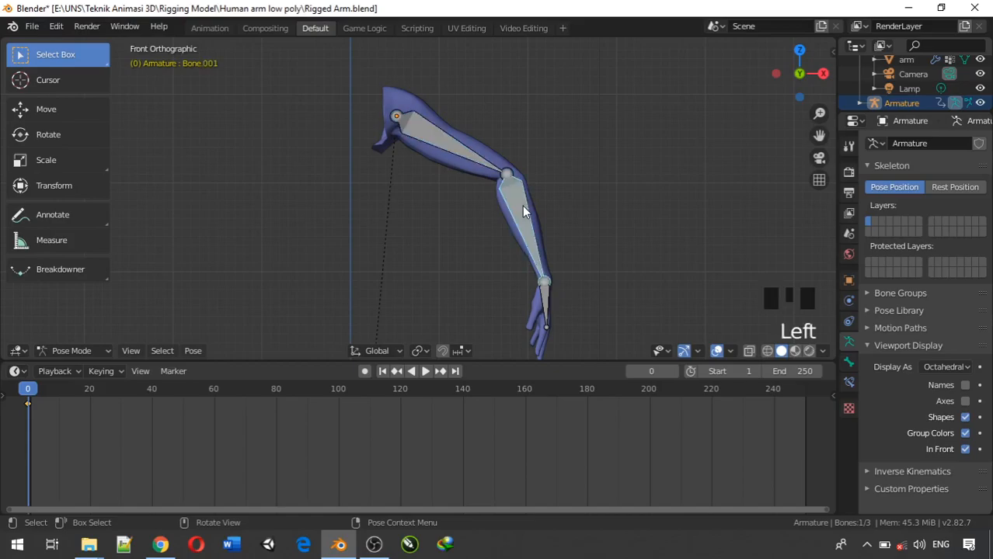
pyautogui.click(426, 142)
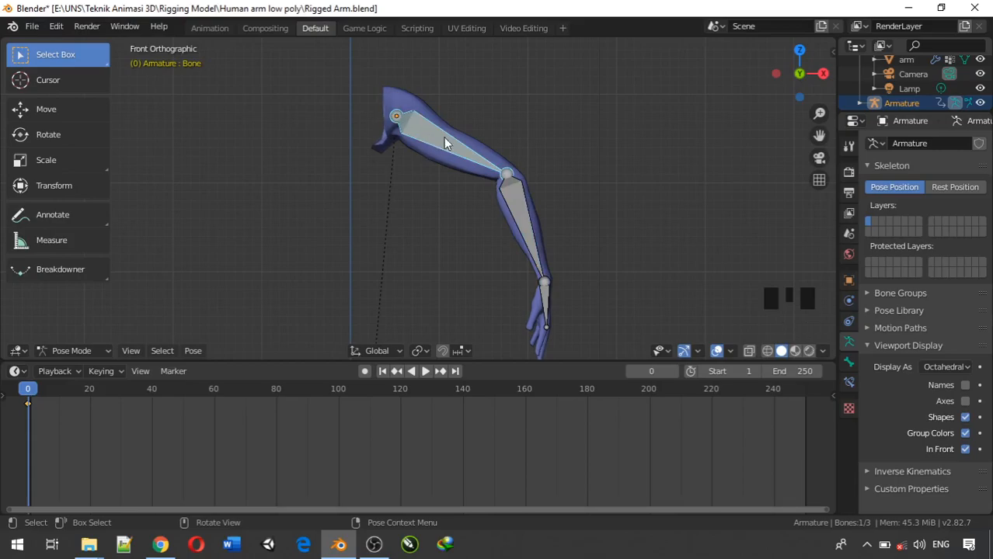
pyautogui.press('r')
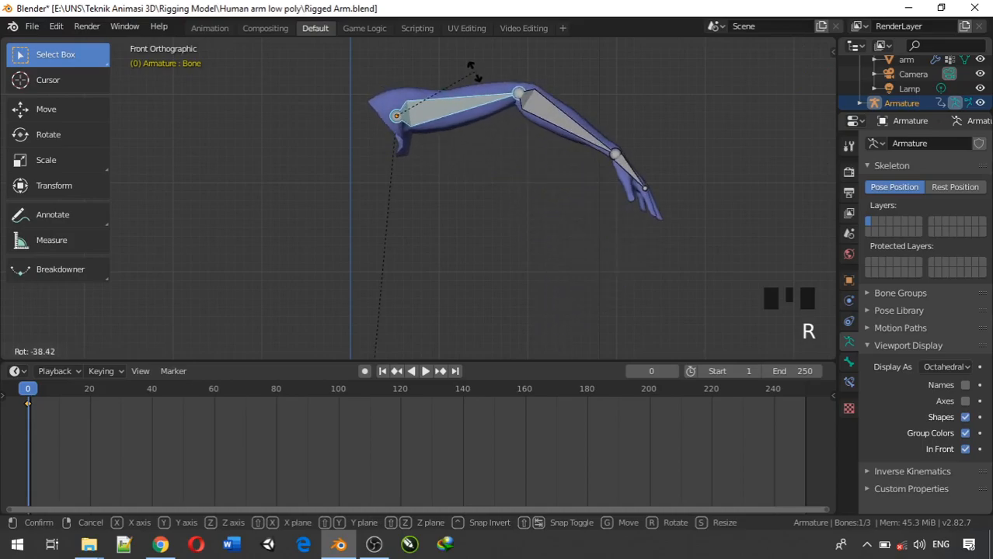
pyautogui.click(477, 79)
pyautogui.scroll(-1, 528, 105)
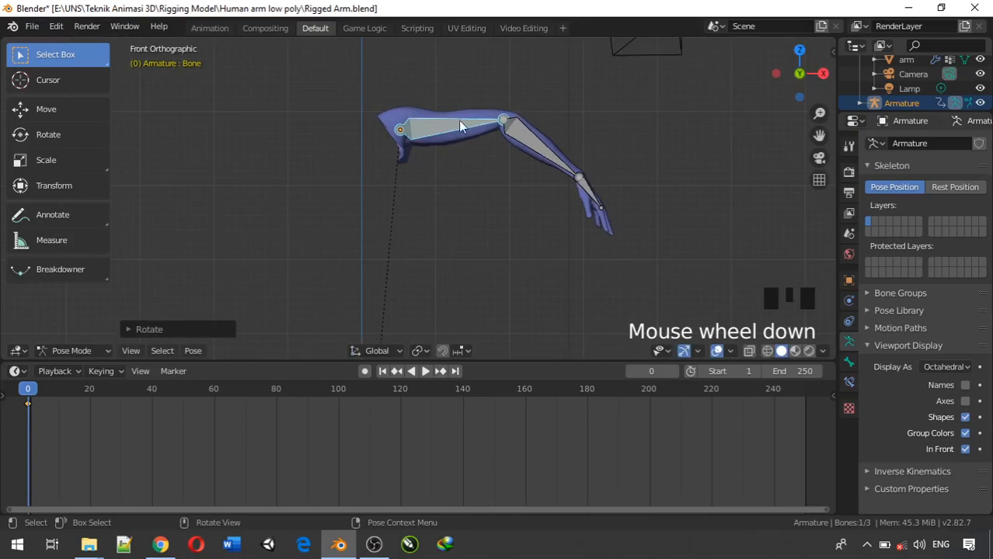
# - Select the forearm bone and rotate it upward at the elbow until the forearm stands nearly upright
pyautogui.click(520, 132)
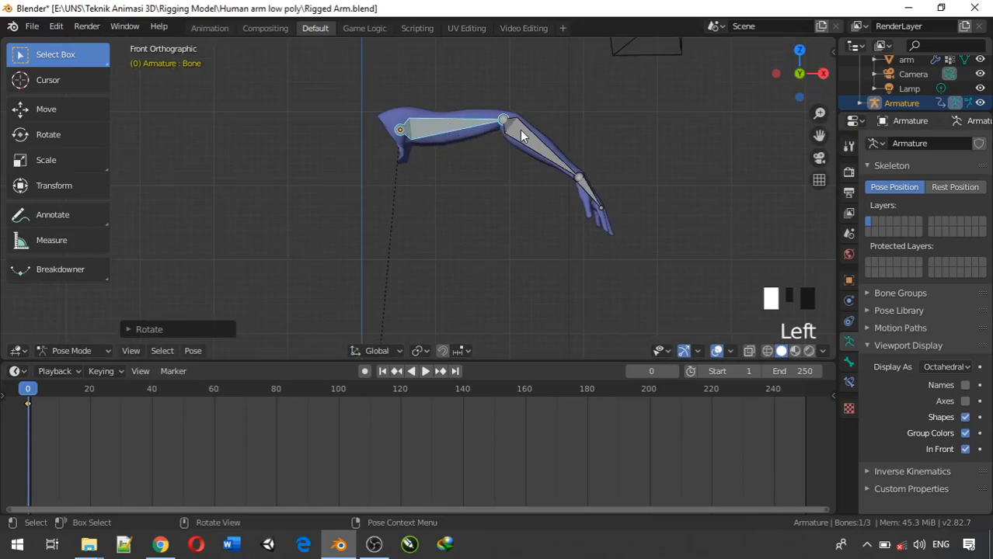
pyautogui.click(589, 192)
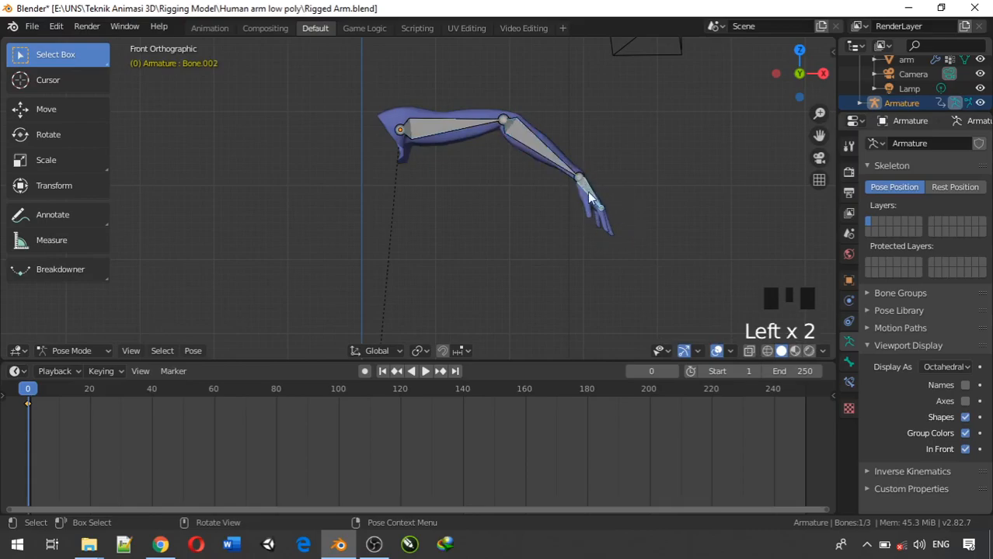
pyautogui.click(425, 136)
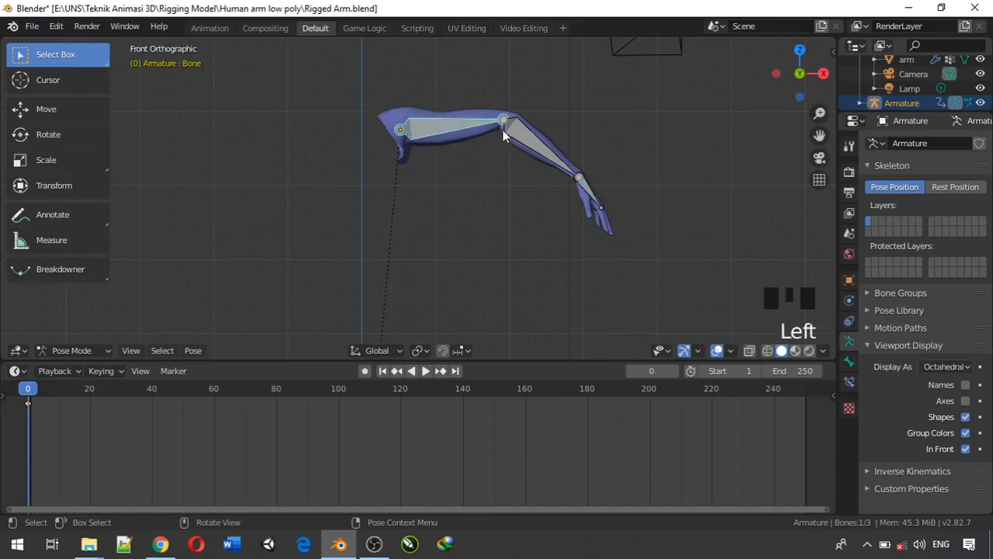
pyautogui.keyDown('shift'); pyautogui.moveTo(428, 189); pyautogui.dragTo(401, 266, button='middle'); pyautogui.keyUp('shift')
pyautogui.click(506, 219)
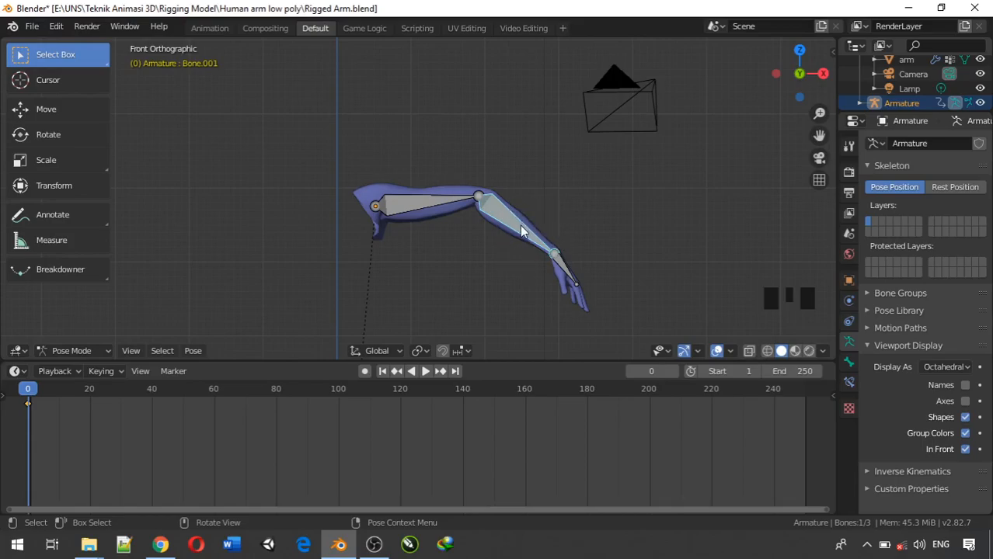
pyautogui.press('r')
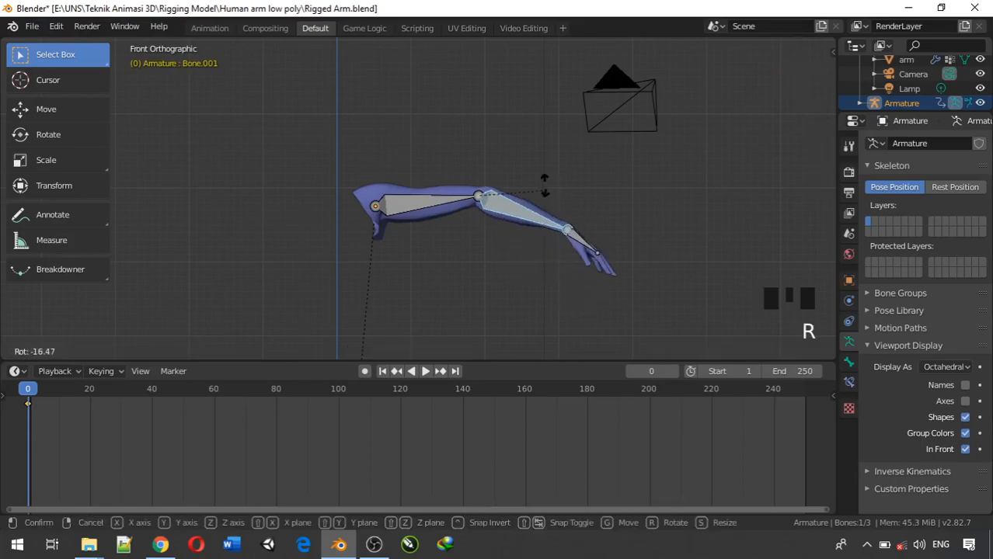
pyautogui.click(466, 126)
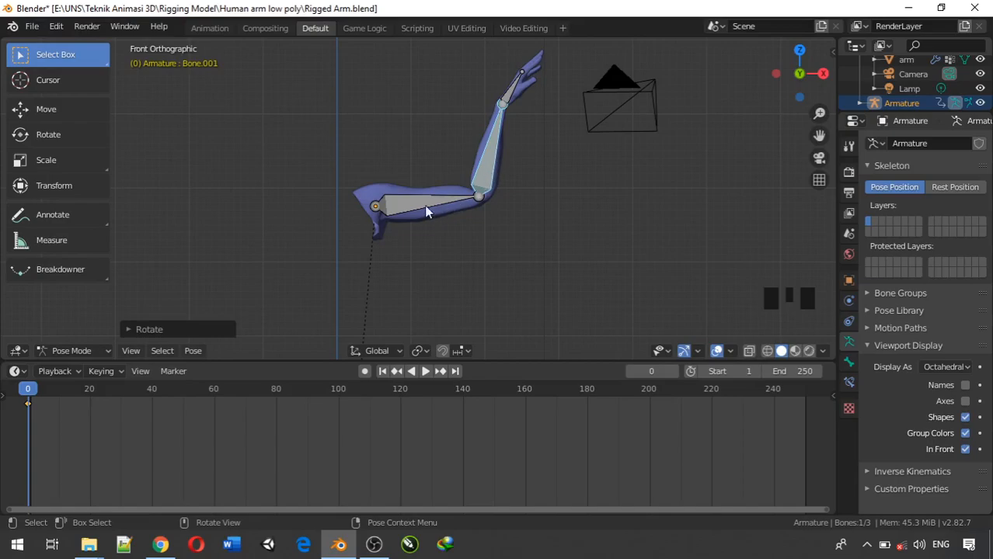
# - Select the hand bone of the raised arm and rotate it inward at the wrist, back toward the shoulder side
pyautogui.click(401, 203)
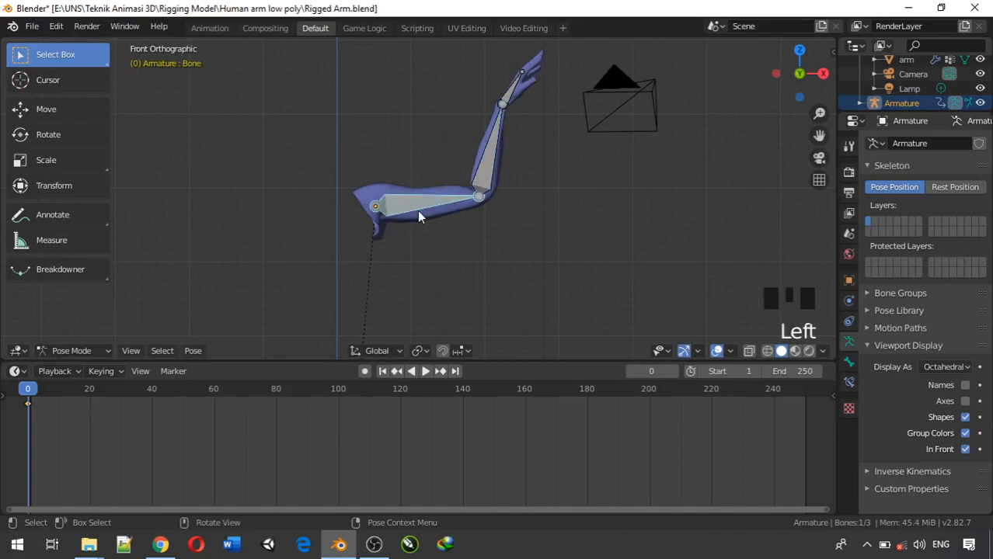
pyautogui.click(486, 171)
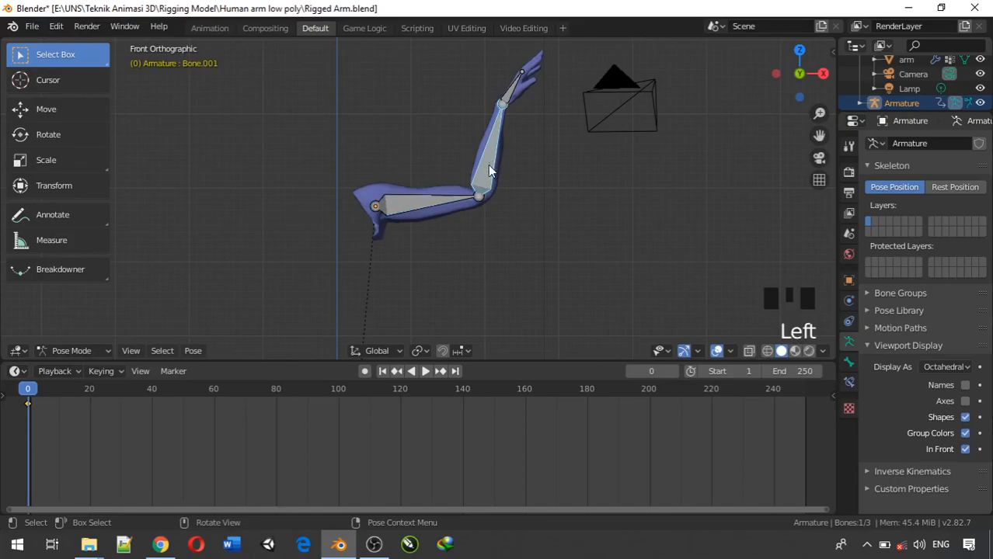
pyautogui.click(397, 205)
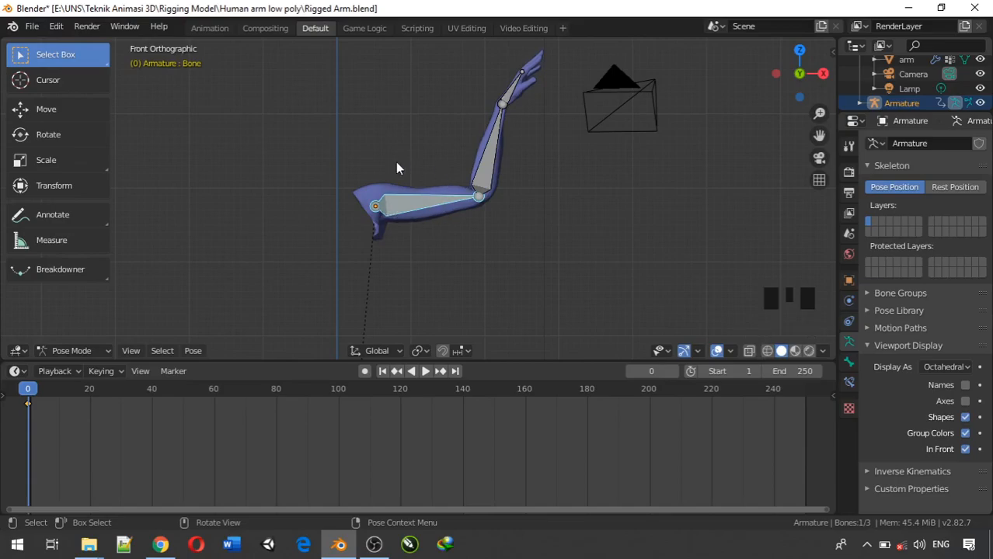
pyautogui.click(499, 154)
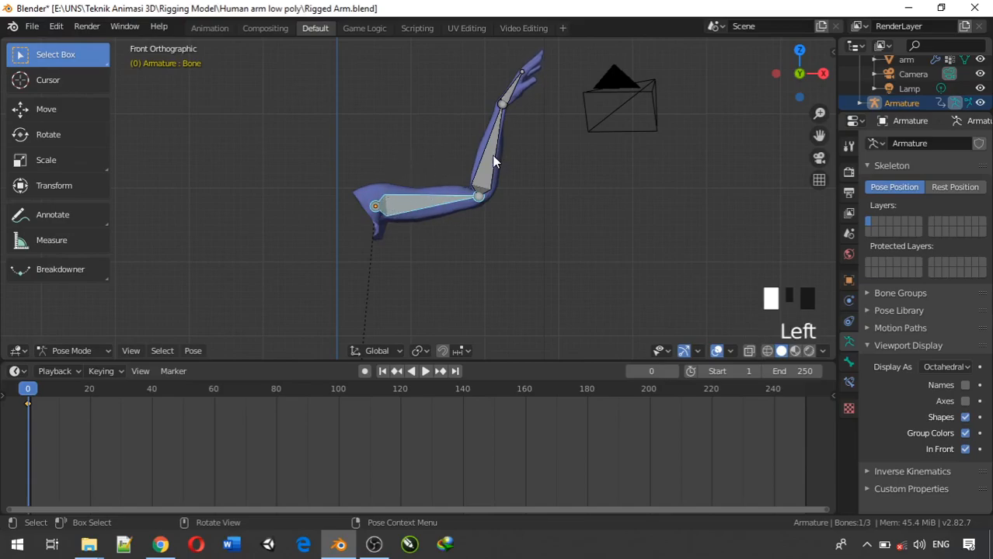
pyautogui.click(518, 87)
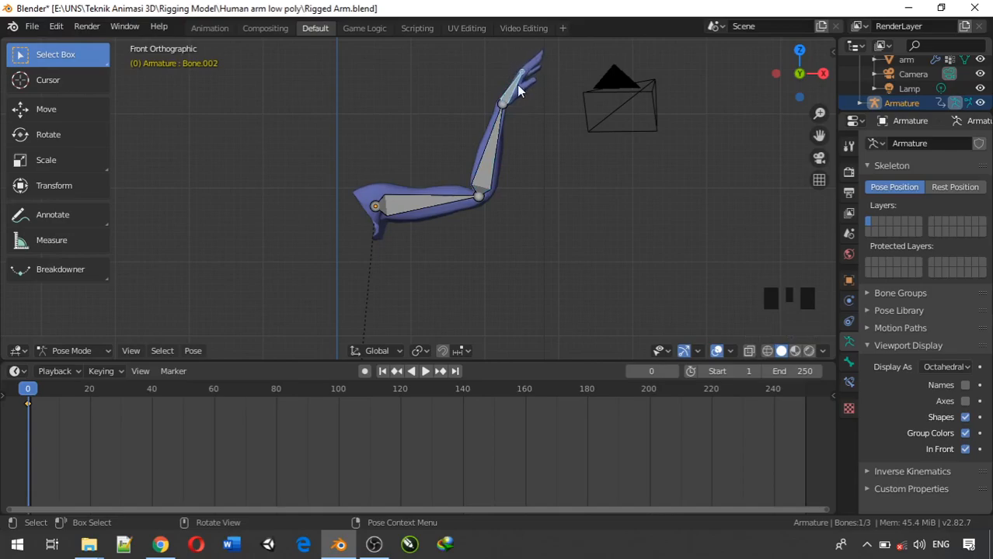
pyautogui.click(497, 140)
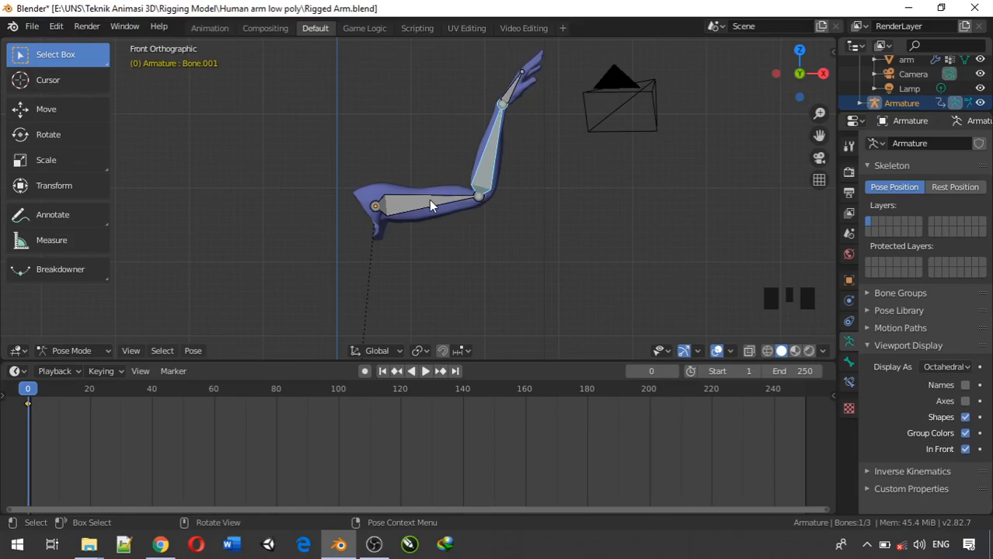
pyautogui.click(510, 90)
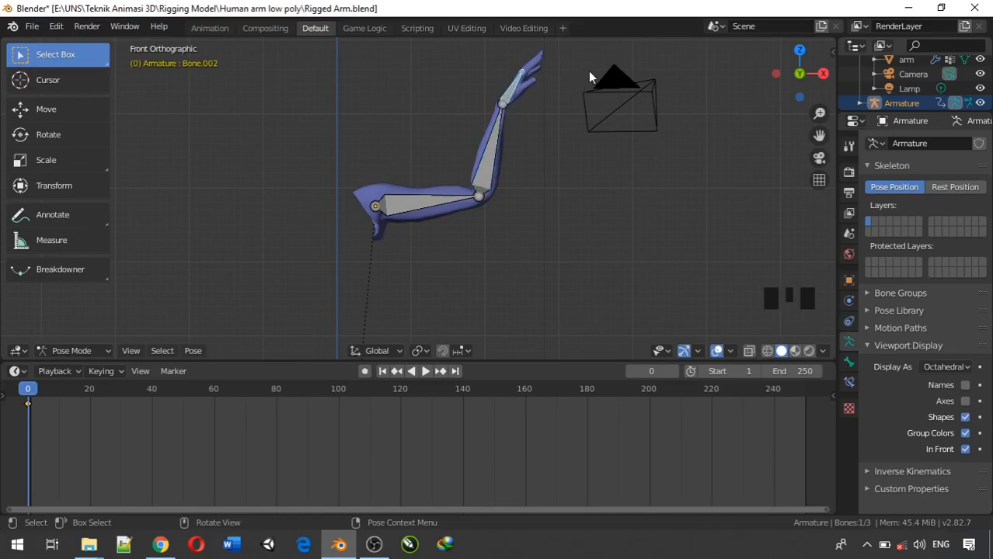
pyautogui.press('r')
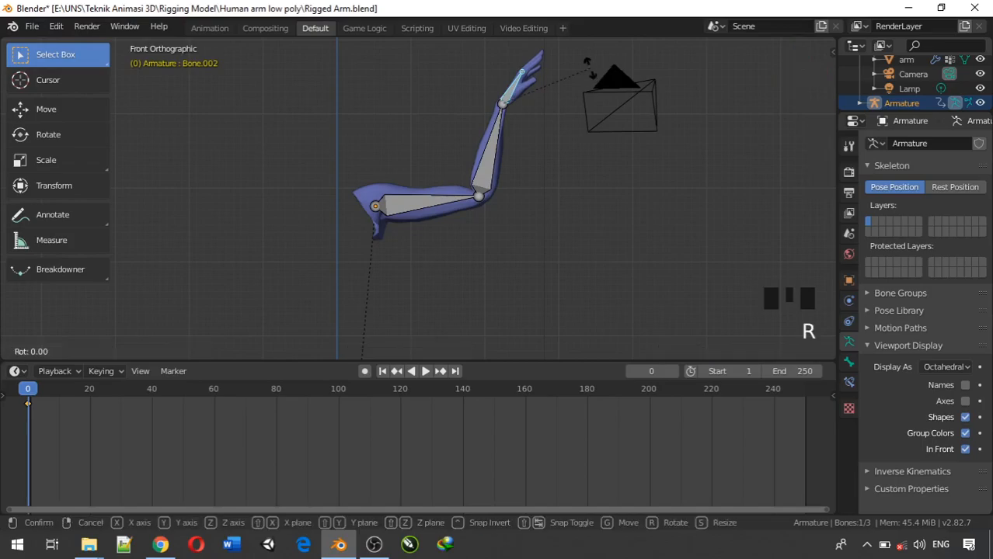
pyautogui.click(498, 357)
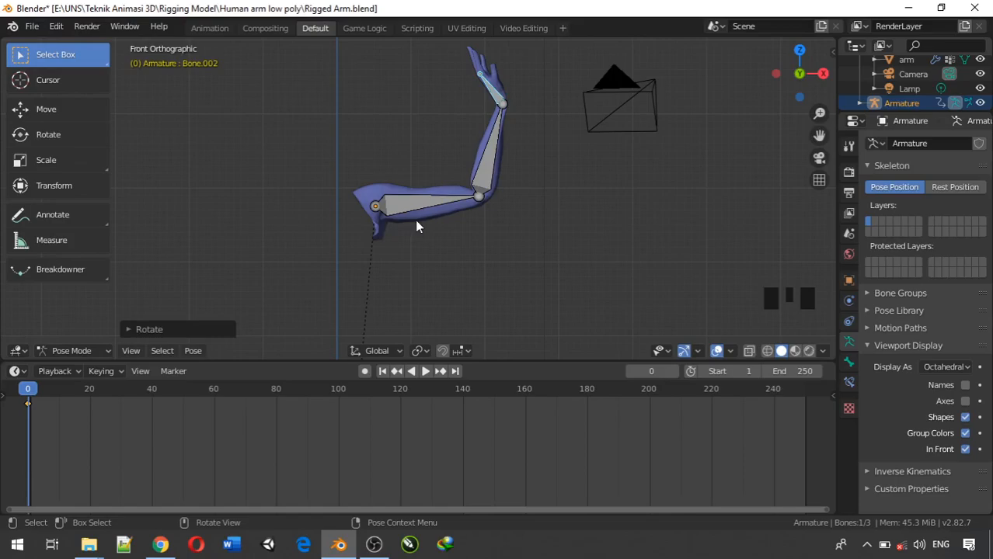
# - Select all bones of the raised arm and insert a Whole Character keyframe at frame 0
pyautogui.press('a')
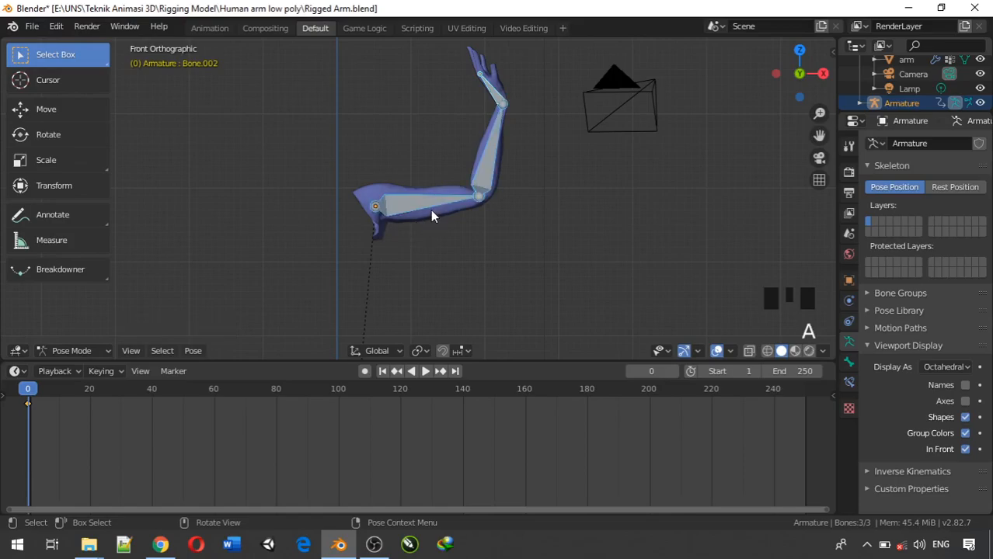
pyautogui.press('i')
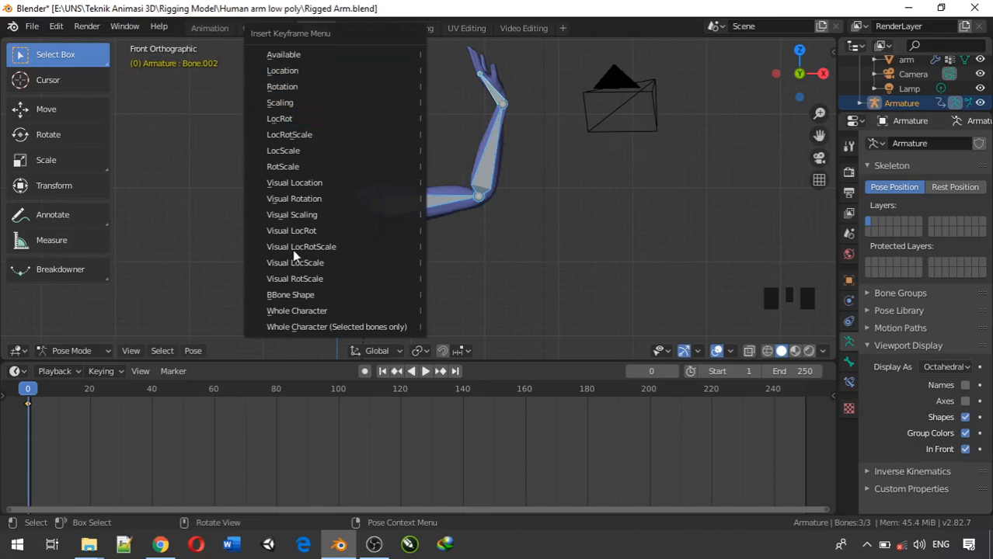
pyautogui.click(351, 310)
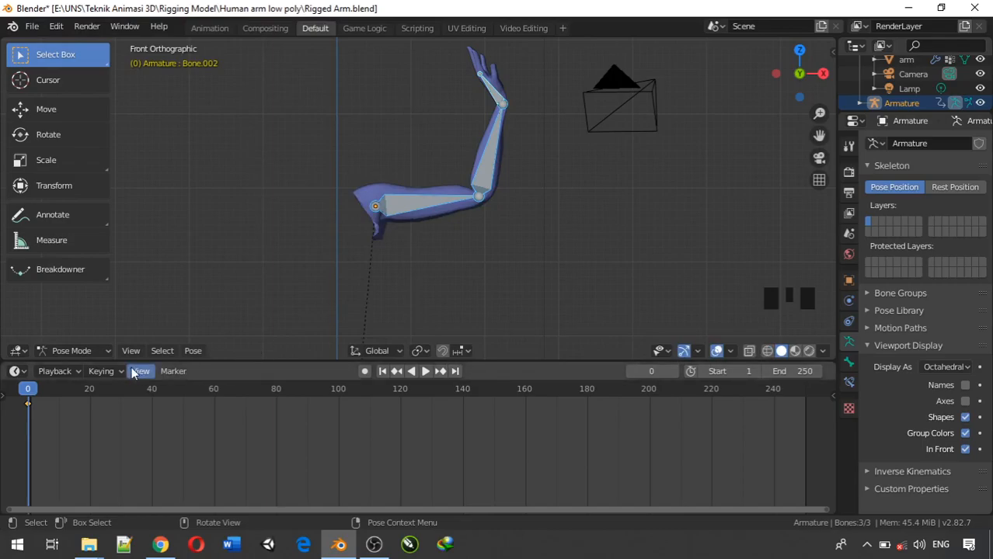
# - Undo the keyframe insertion and the hand, forearm and upper arm rotations back to the hanging arm pose
pyautogui.hotkey('ctrl', 'z')
pyautogui.hotkey('ctrl', 'z')
pyautogui.hotkey('ctrl', 'z')
pyautogui.hotkey('ctrl', 'z')
pyautogui.hotkey('ctrl', 'z')
pyautogui.hotkey('ctrl', 'z')
pyautogui.hotkey('ctrl', 'z')
pyautogui.hotkey('ctrl', 'z')
pyautogui.hotkey('ctrl', 'z')
pyautogui.hotkey('ctrl', 'z')
pyautogui.hotkey('ctrl', 'z')
pyautogui.hotkey('ctrl', 'z')
pyautogui.hotkey('ctrl', 'z')
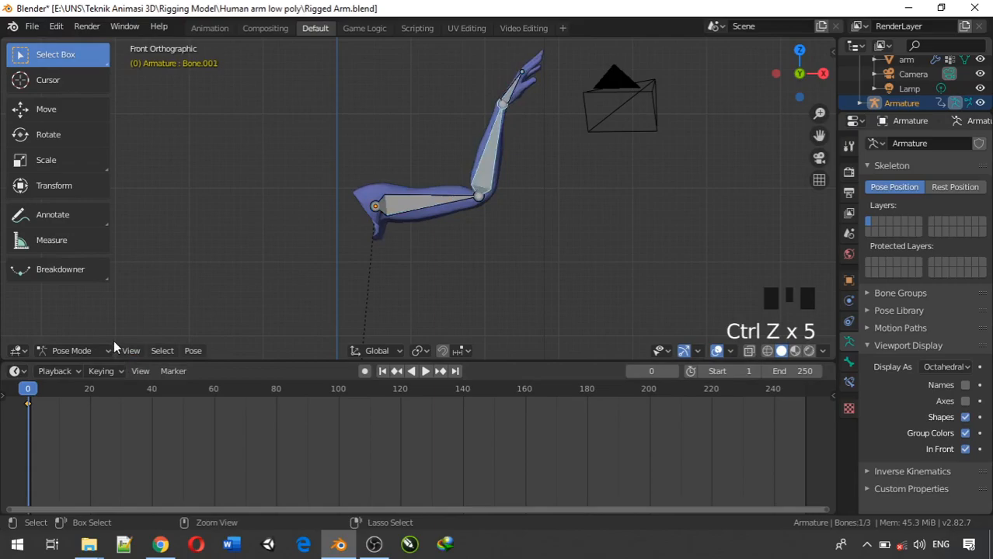
pyautogui.hotkey('ctrl', 'z')
pyautogui.hotkey('ctrl', 'z')
pyautogui.hotkey('ctrl', 'z')
pyautogui.hotkey('ctrl', 'z')
pyautogui.hotkey('ctrl', 'z')
pyautogui.hotkey('ctrl', 'z')
pyautogui.hotkey('ctrl', 'z')
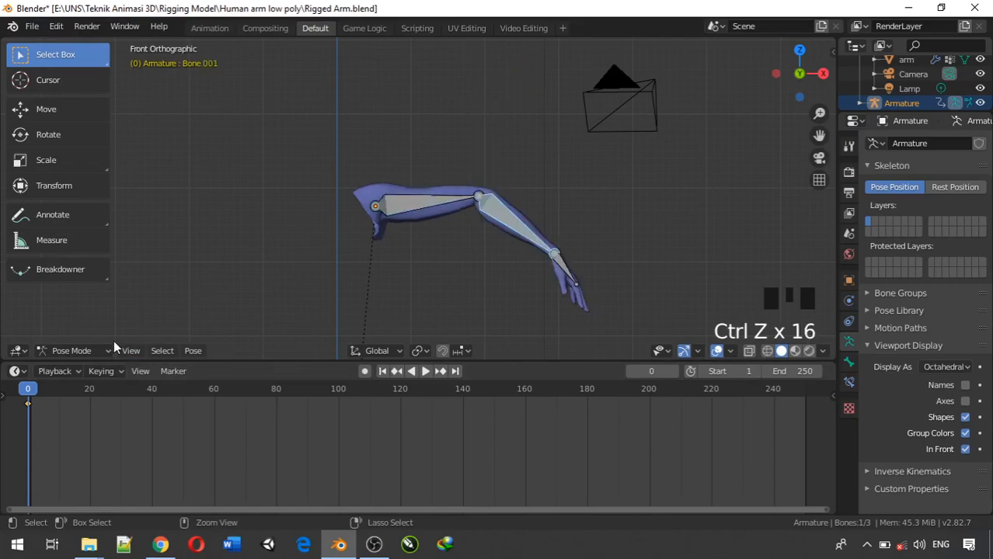
pyautogui.hotkey('ctrl', 'z')
pyautogui.hotkey('ctrl', 'z')
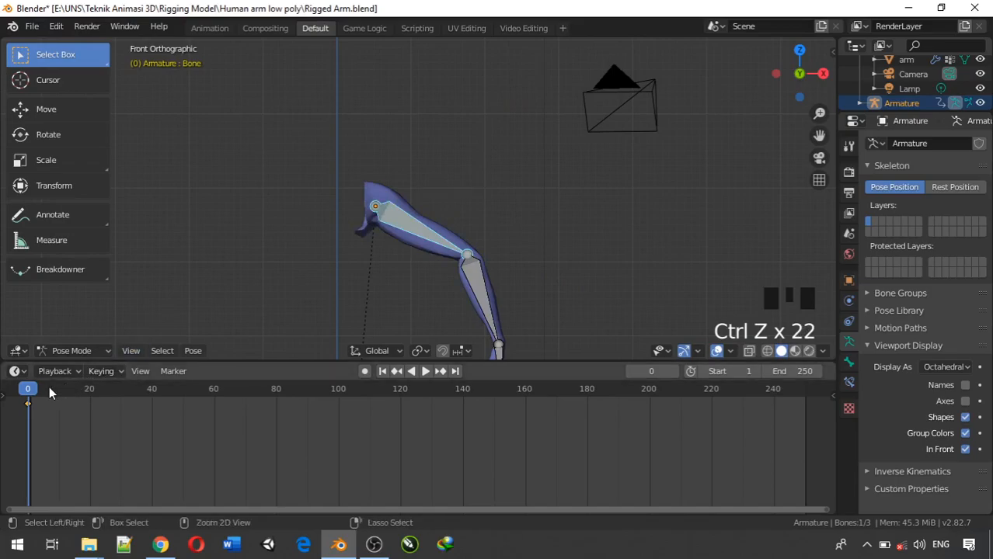
# - Select the existing keyframe at frame 0 on the timeline and delete it
pyautogui.press('Left')
pyautogui.press('Left')
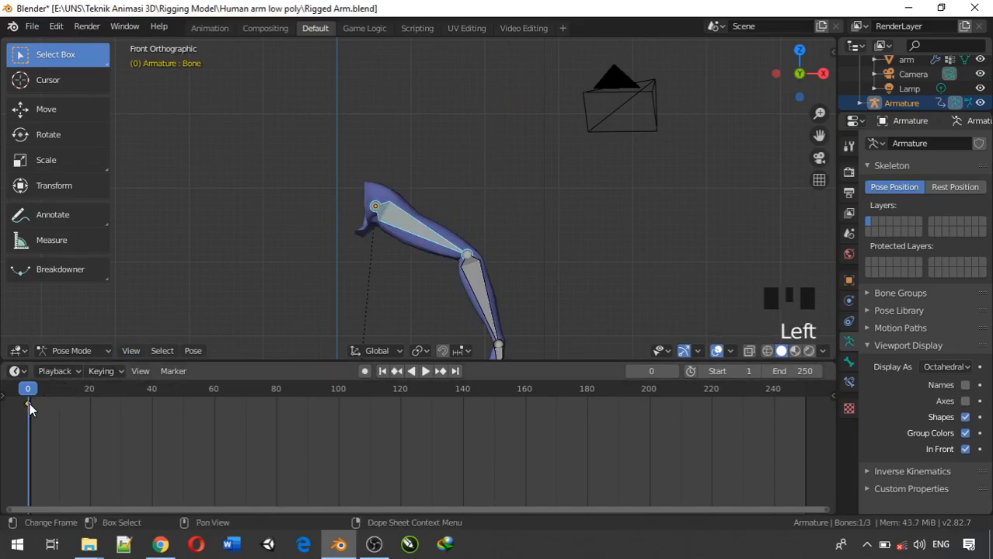
pyautogui.press('Left')
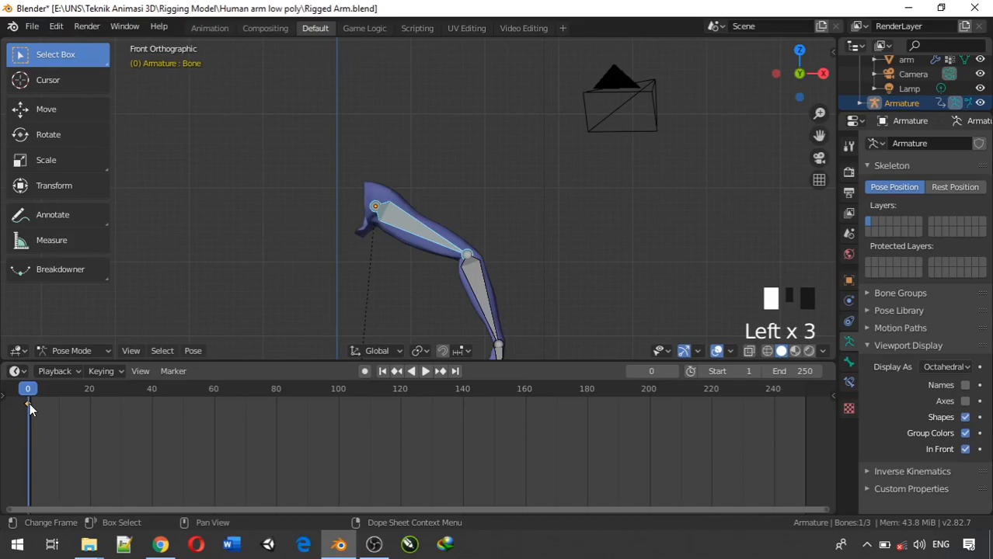
pyautogui.press('Delete')
pyautogui.click(34, 405)
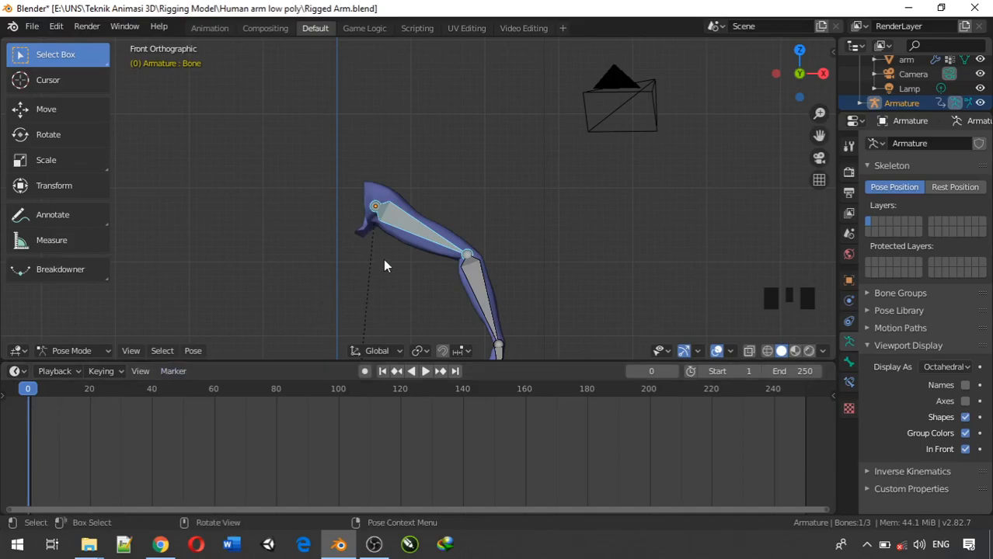
# - Select all bones of the hanging arm and insert a new keyframe for them at frame 0
pyautogui.scroll(-2, 523, 177)
pyautogui.scroll(2, 457, 215)
pyautogui.keyDown('shift'); pyautogui.moveTo(456, 215); pyautogui.dragTo(445, 154, button='middle'); pyautogui.keyUp('shift')
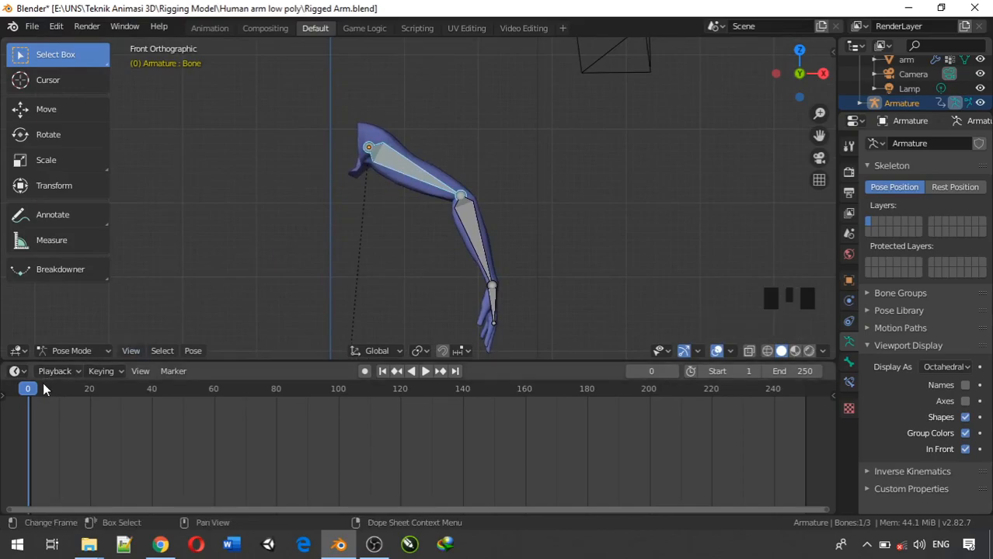
pyautogui.moveTo(29, 392); pyautogui.dragTo(23, 394)
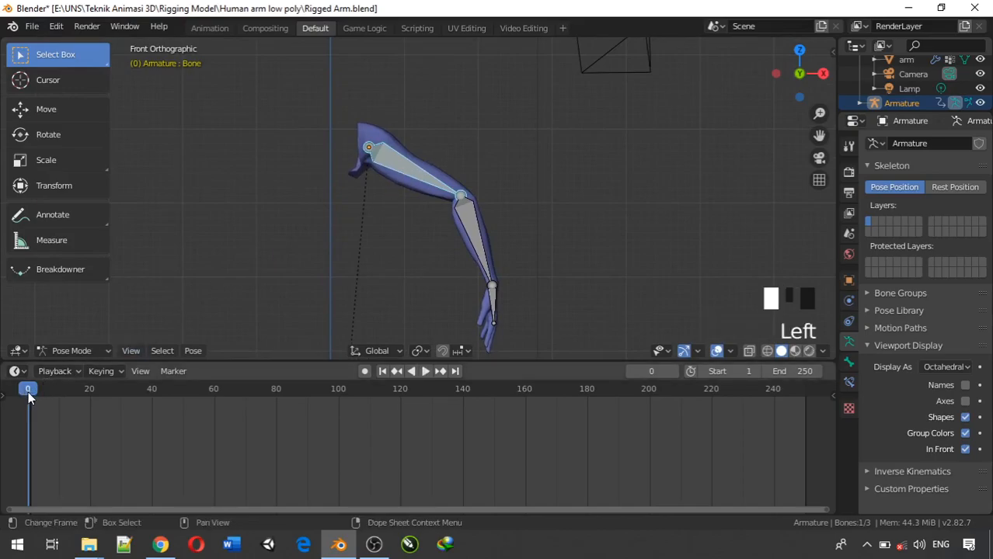
pyautogui.click(28, 393)
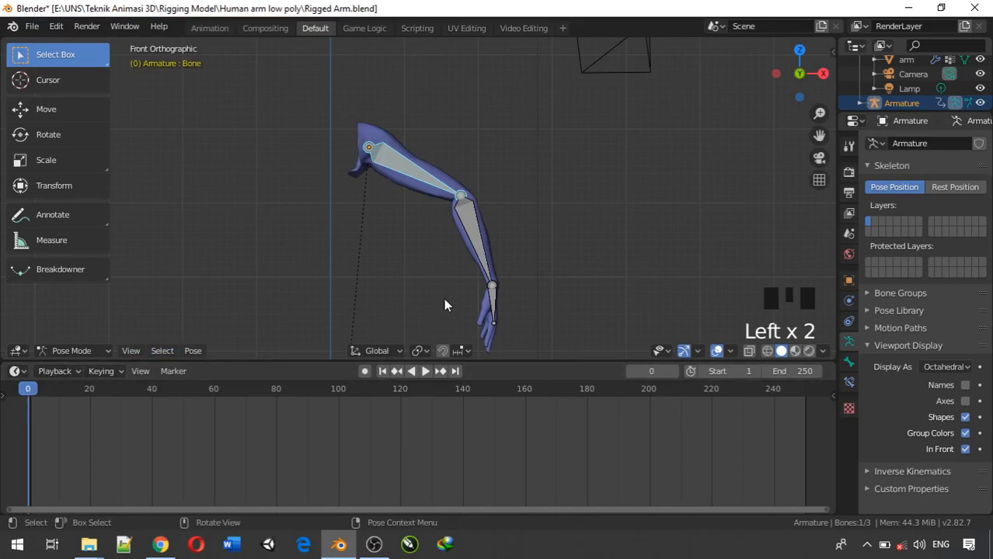
pyautogui.press('a')
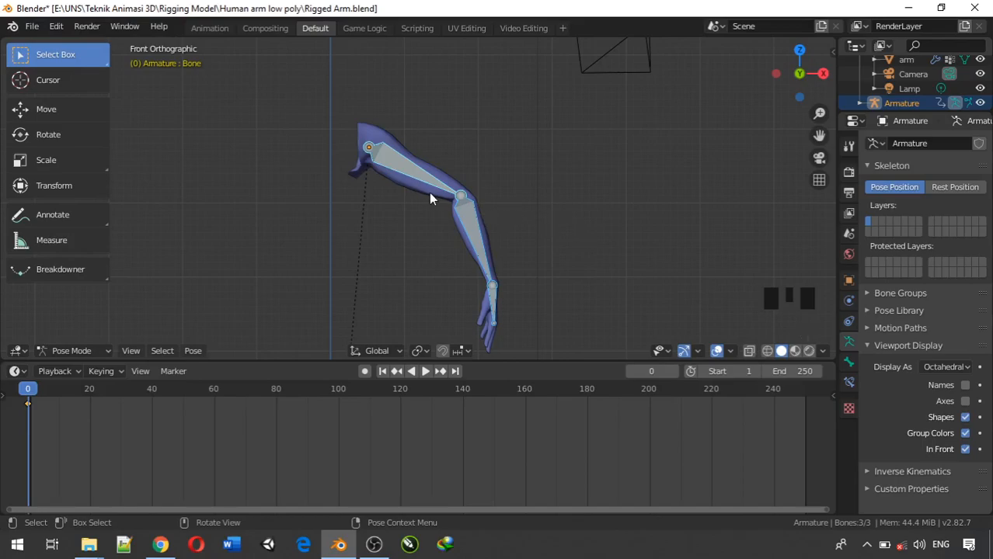
# - Insert a Whole Character keyframe for the selected bones of the hanging arm at frame 0
pyautogui.press('i')
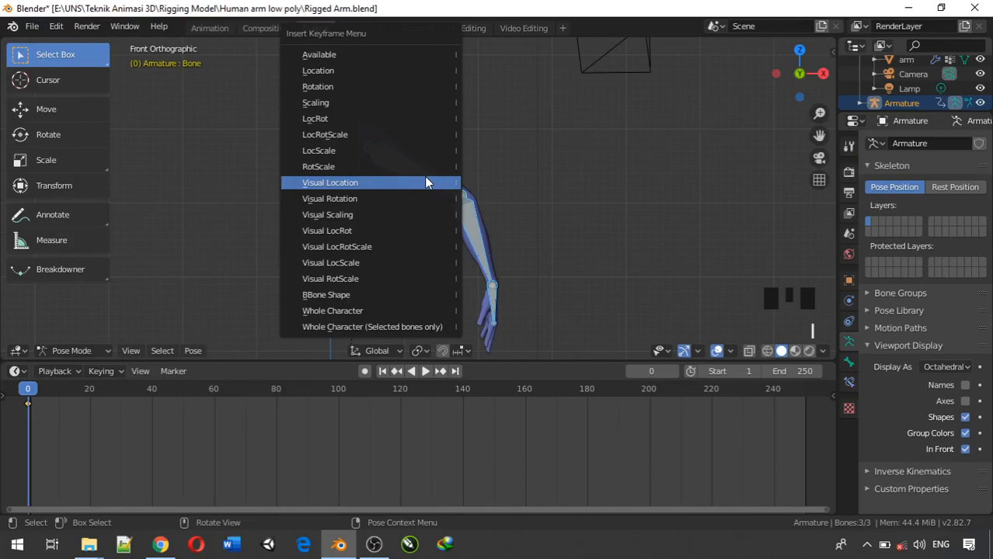
pyautogui.click(391, 311)
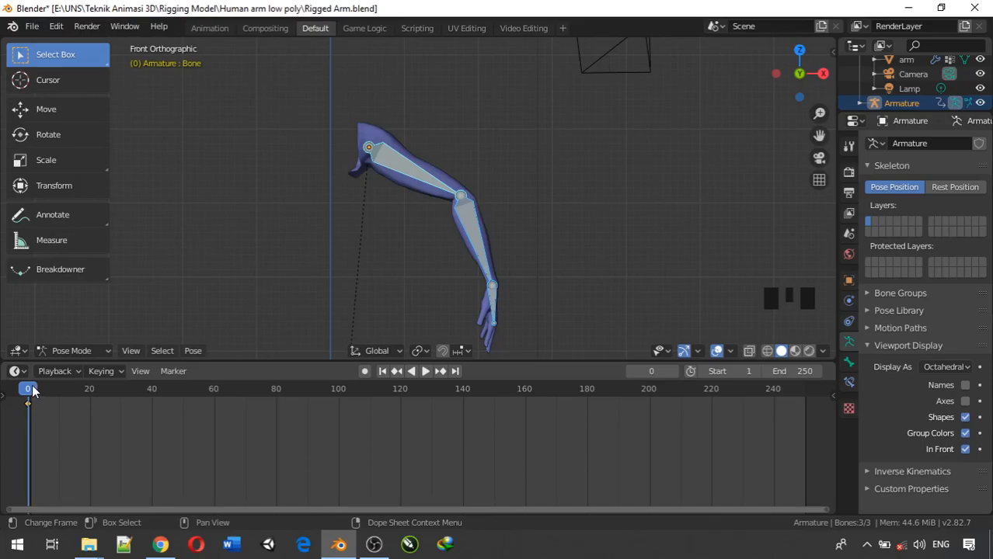
# - At frame 10, rotate the upper arm bone up to nearly horizontal, the forearm diagonally upward, and the hand upward, tilted slightly back toward the shoulder
pyautogui.moveTo(28, 393); pyautogui.dragTo(61, 394)
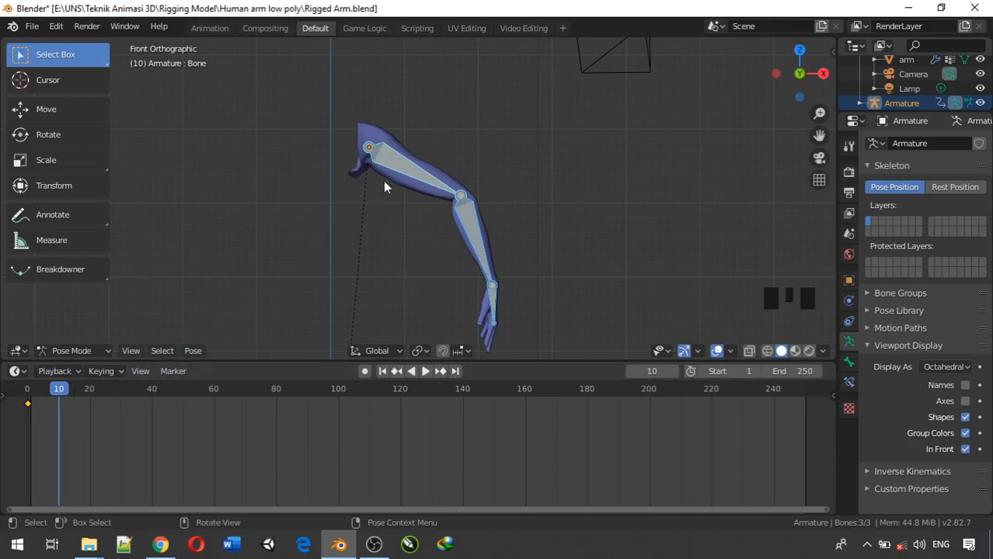
pyautogui.click(404, 171)
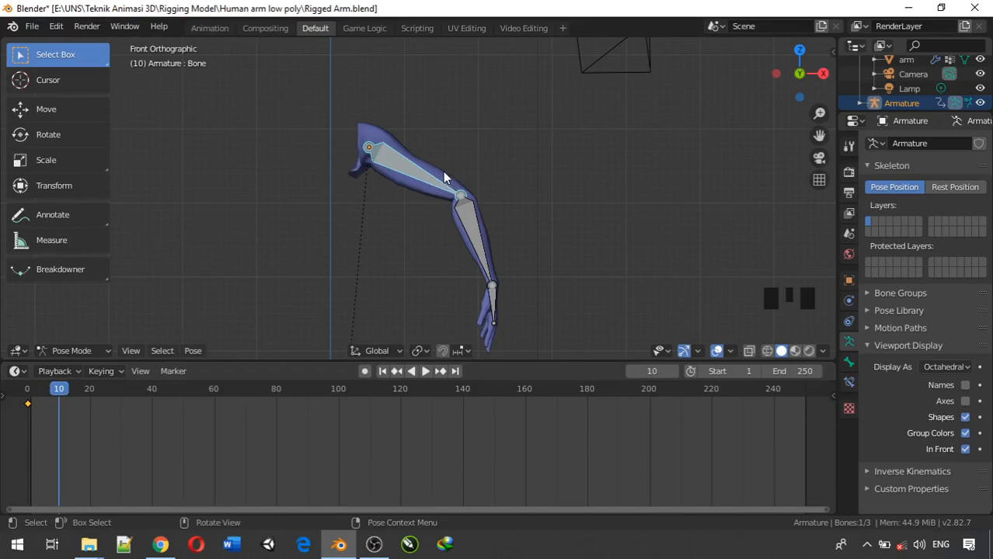
pyautogui.press('r')
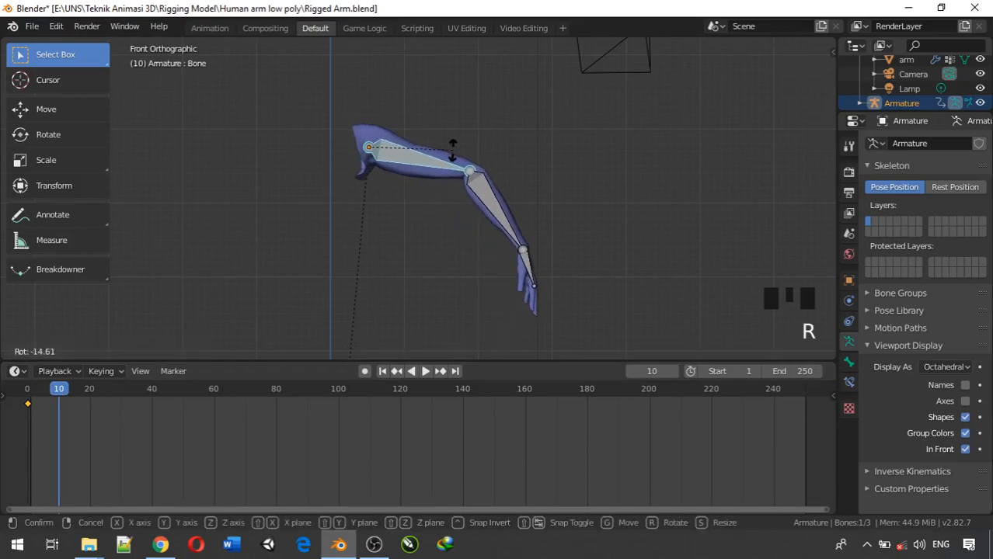
pyautogui.click(455, 159)
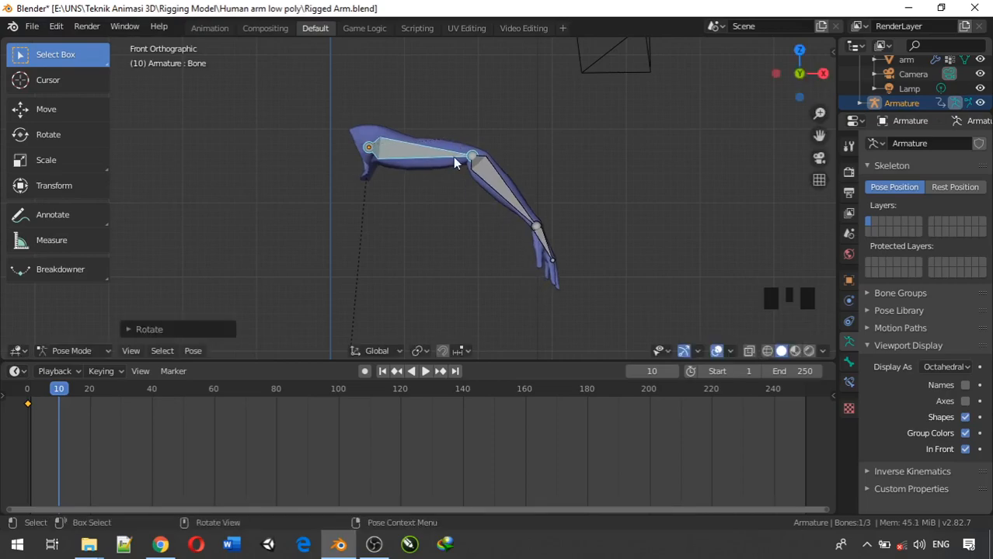
pyautogui.click(484, 175)
pyautogui.press('r')
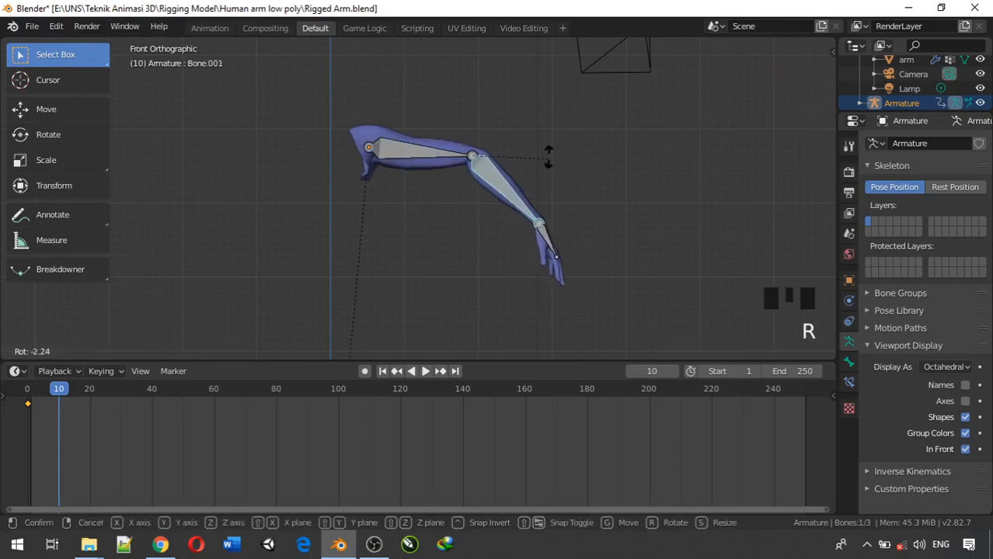
pyautogui.click(466, 43)
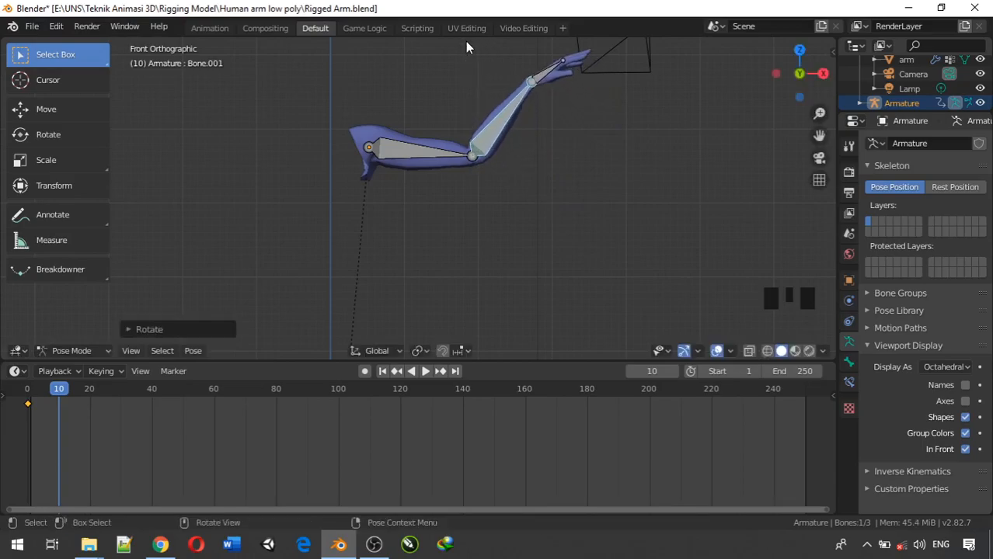
pyautogui.click(534, 75)
pyautogui.press('r')
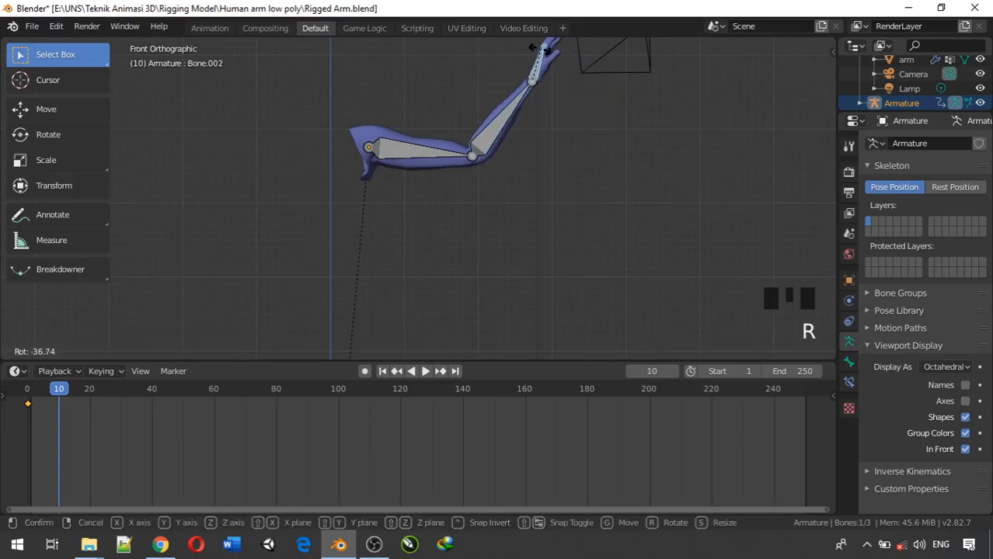
pyautogui.click(531, 158)
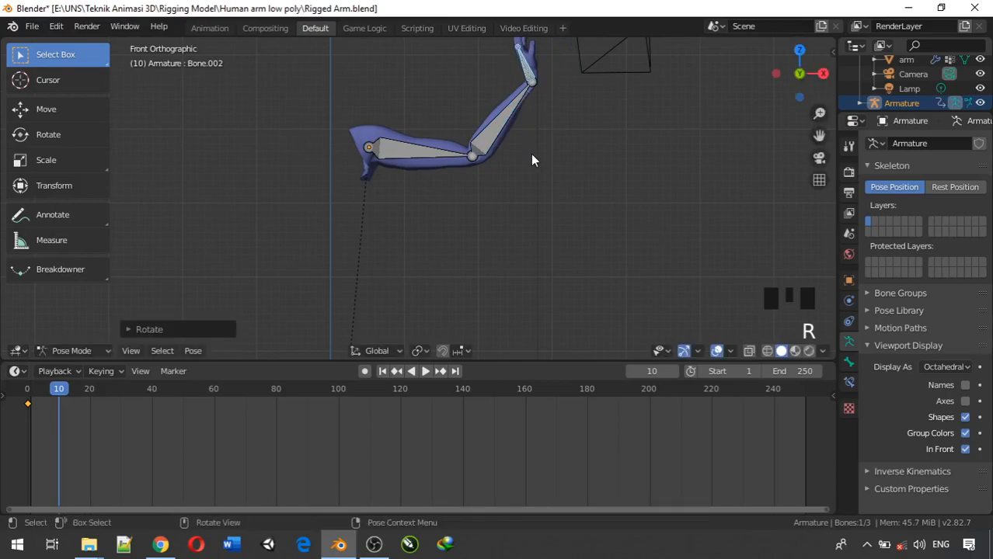
# - Select all bones of the raised arm and insert a Whole Character keyframe at frame 10
pyautogui.keyDown('shift'); pyautogui.moveTo(531, 154); pyautogui.dragTo(542, 229, button='middle'); pyautogui.keyUp('shift')
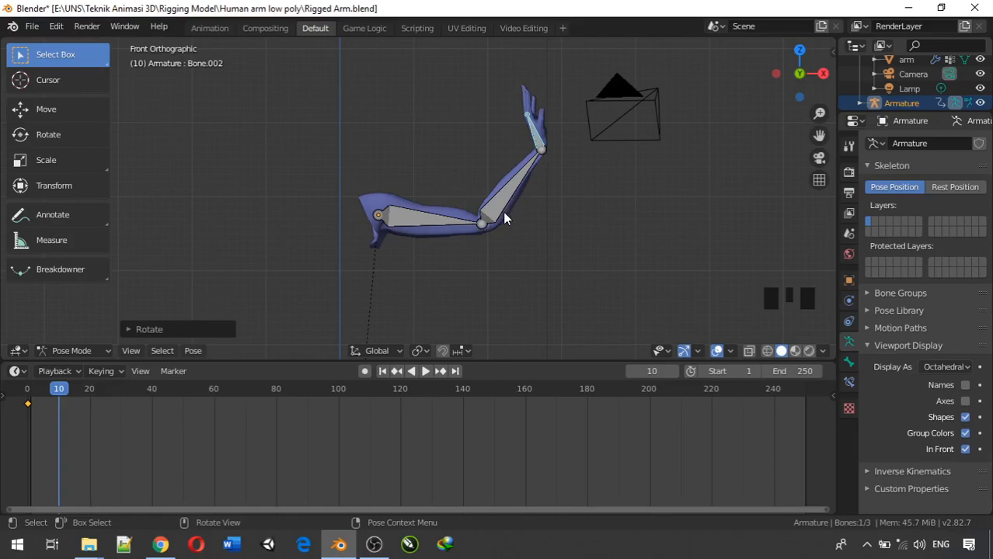
pyautogui.press('a')
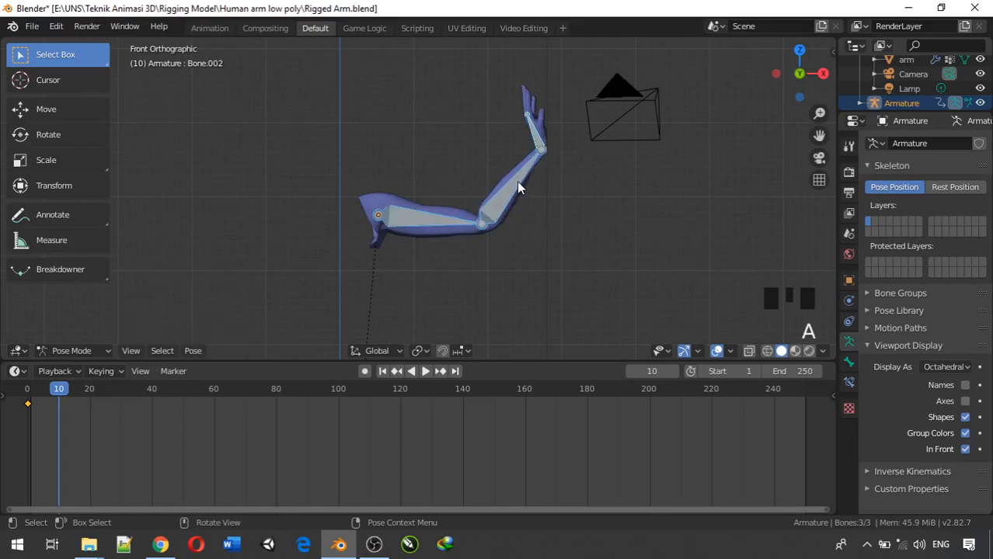
pyautogui.press('i')
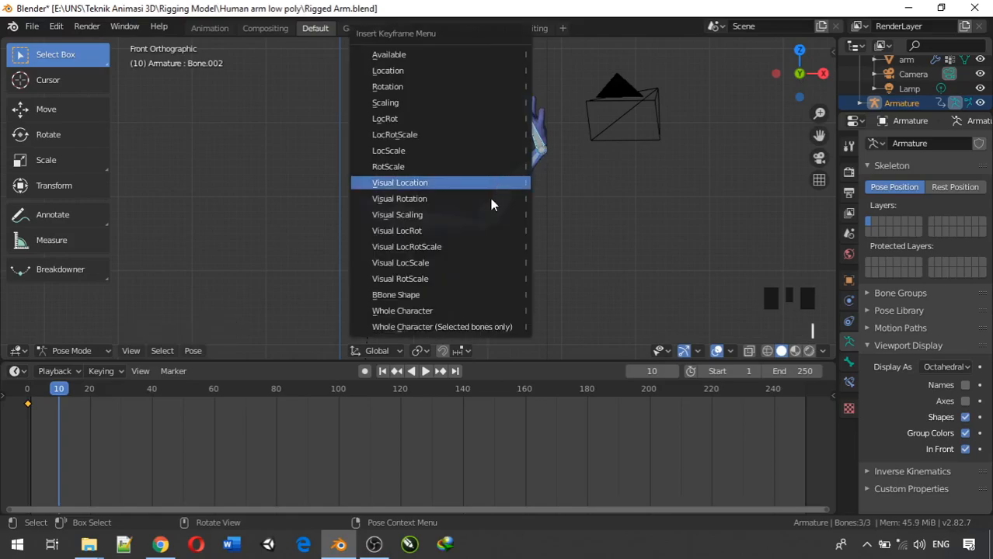
pyautogui.click(438, 311)
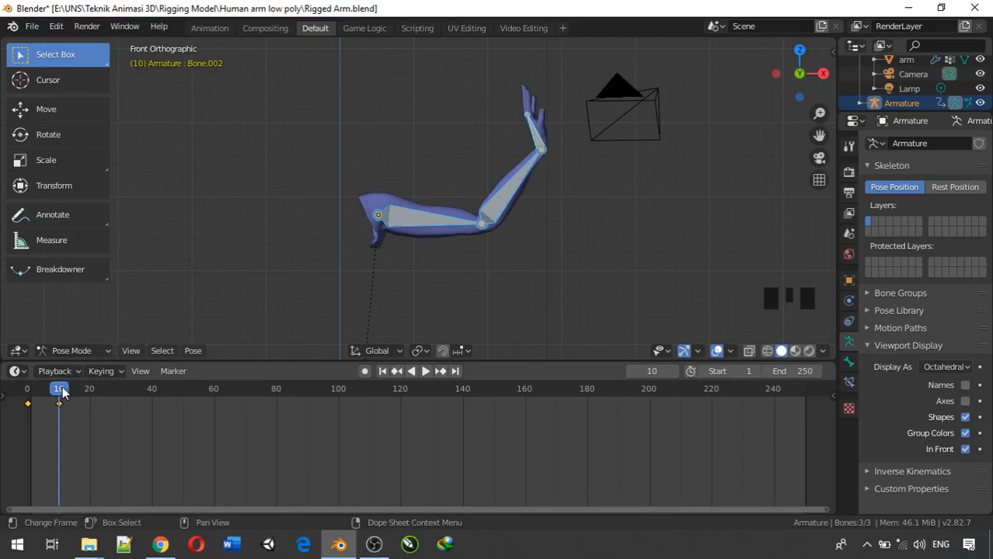
# - Play the arm animation from frame 0 to check the raising motion, and stop playback
pyautogui.moveTo(62, 392); pyautogui.dragTo(26, 391)
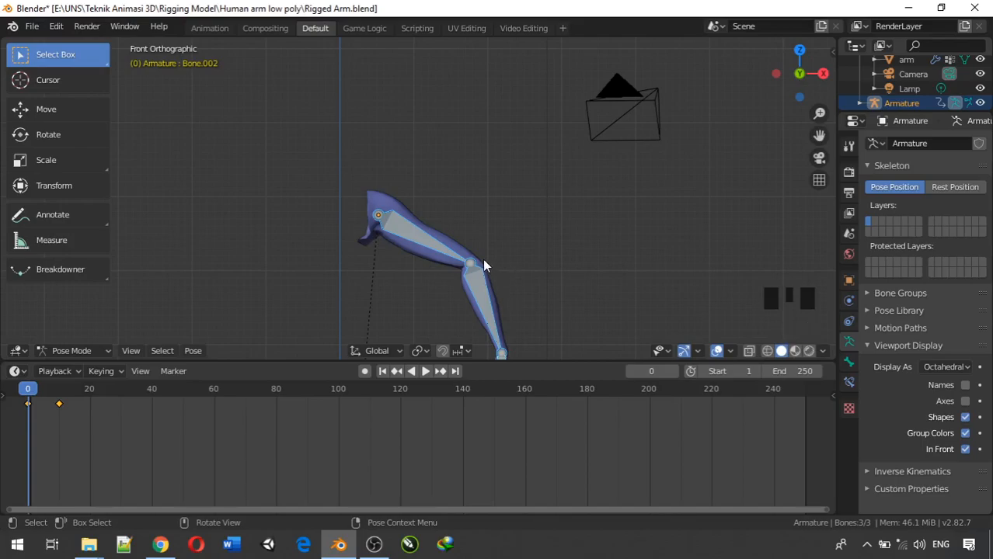
pyautogui.click(426, 372)
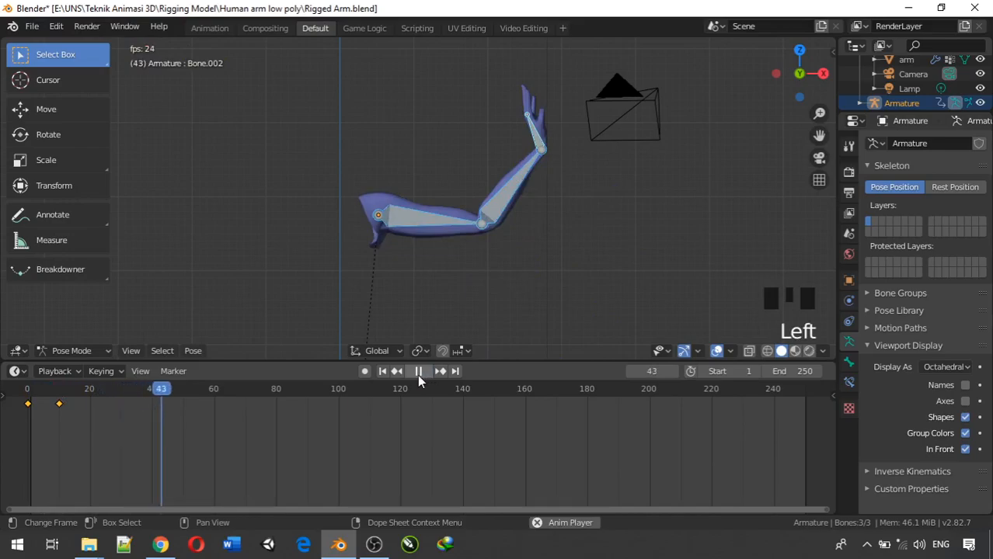
pyautogui.click(413, 374)
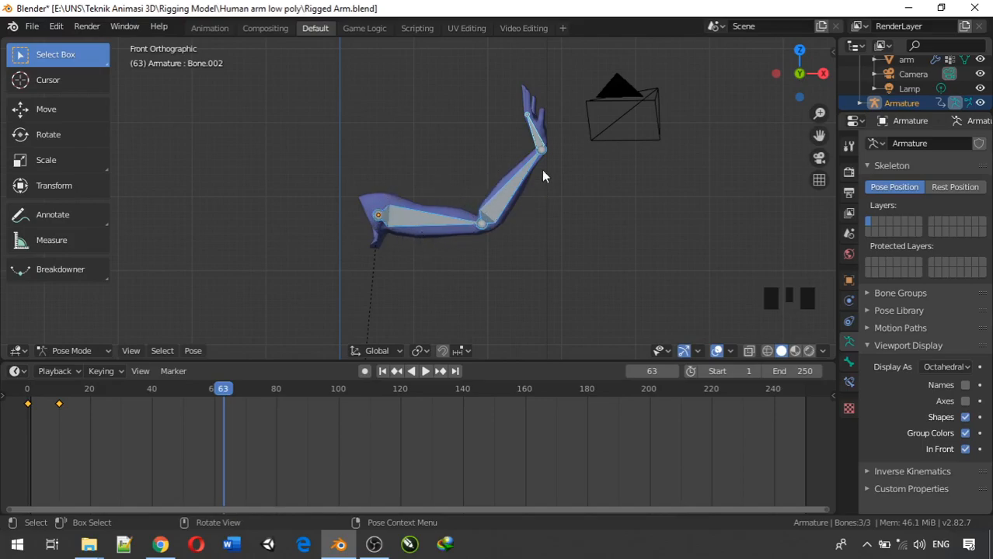
pyautogui.click(514, 184)
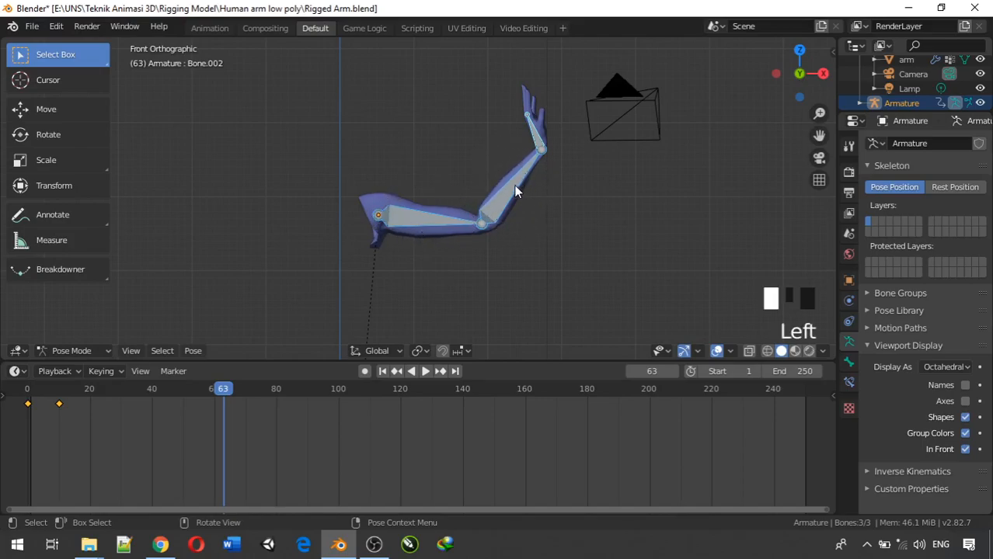
pyautogui.press('s')
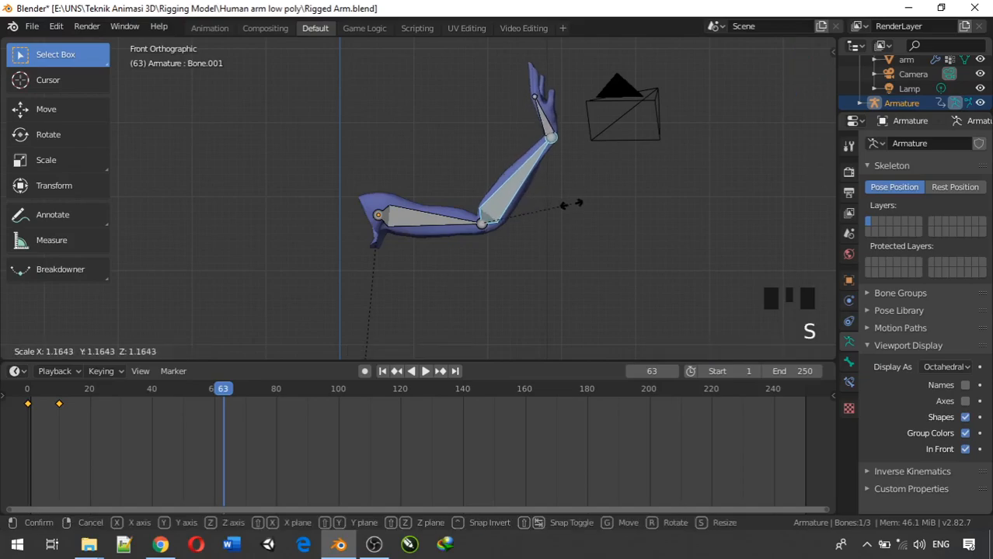
pyautogui.click(568, 203)
pyautogui.press('super')
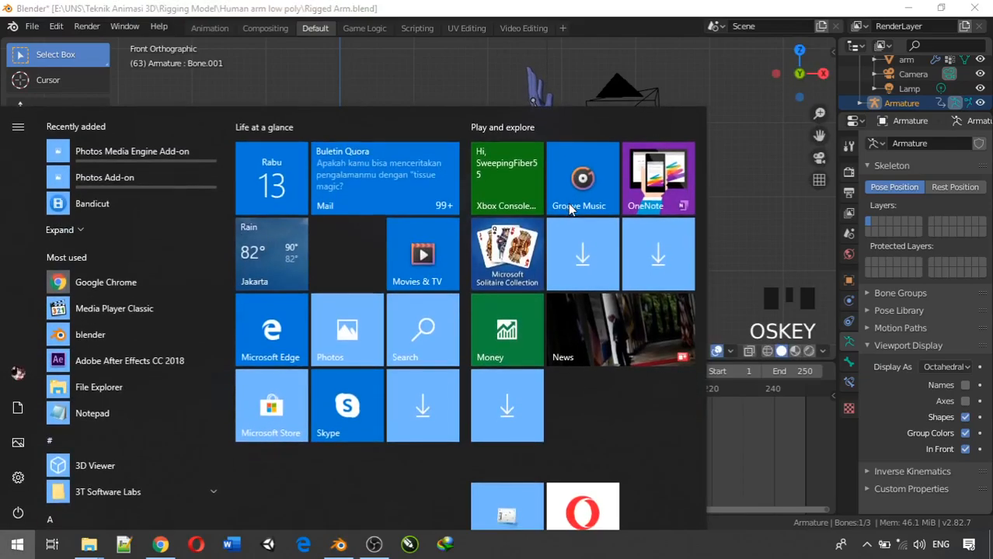
pyautogui.write('notepa')
pyautogui.click(638, 173)
pyautogui.hotkey('ctrl', 'z')
pyautogui.hotkey('ctrl', 'z')
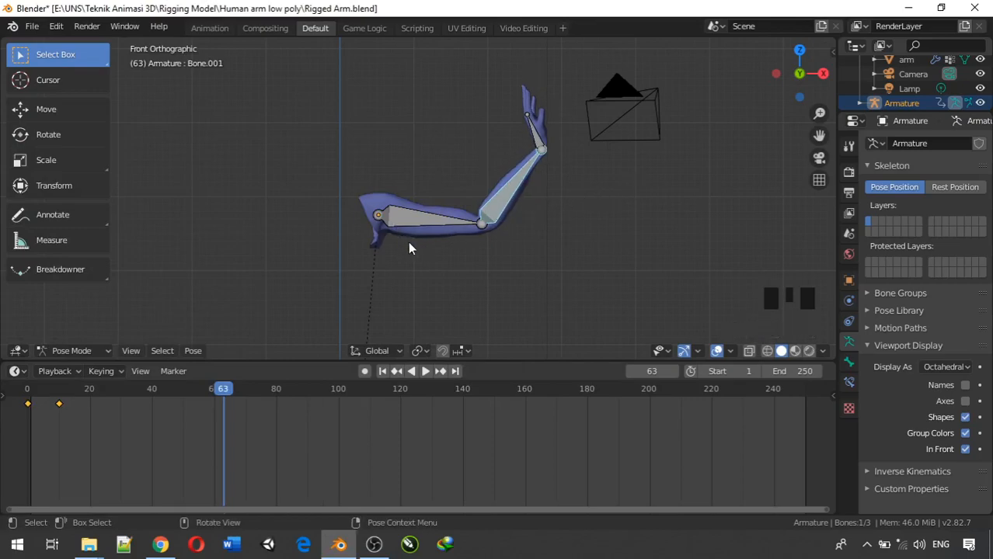
# - Deselect all bones, scrub through the timeline to review the arm motion, and return to frame 0
pyautogui.click(502, 287)
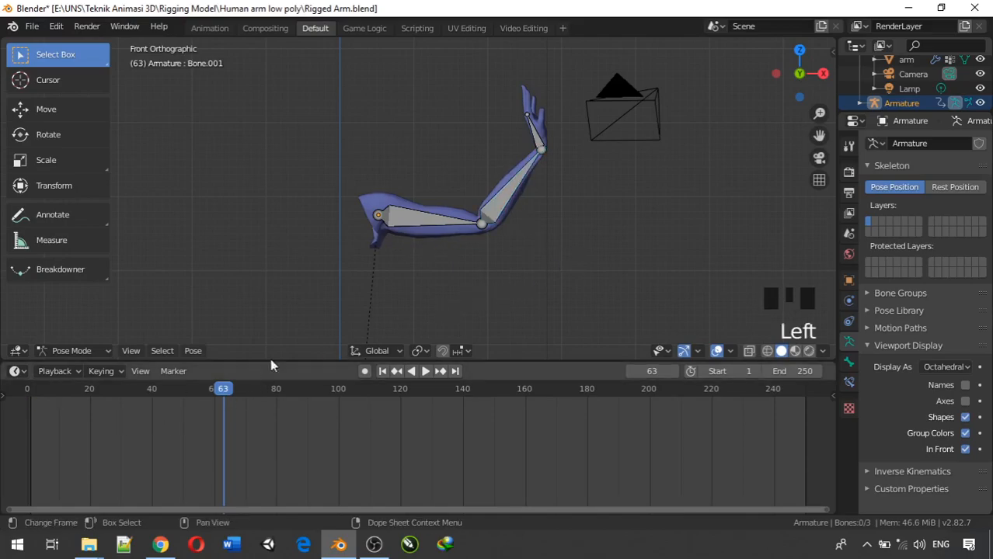
pyautogui.moveTo(224, 387); pyautogui.dragTo(510, 393)
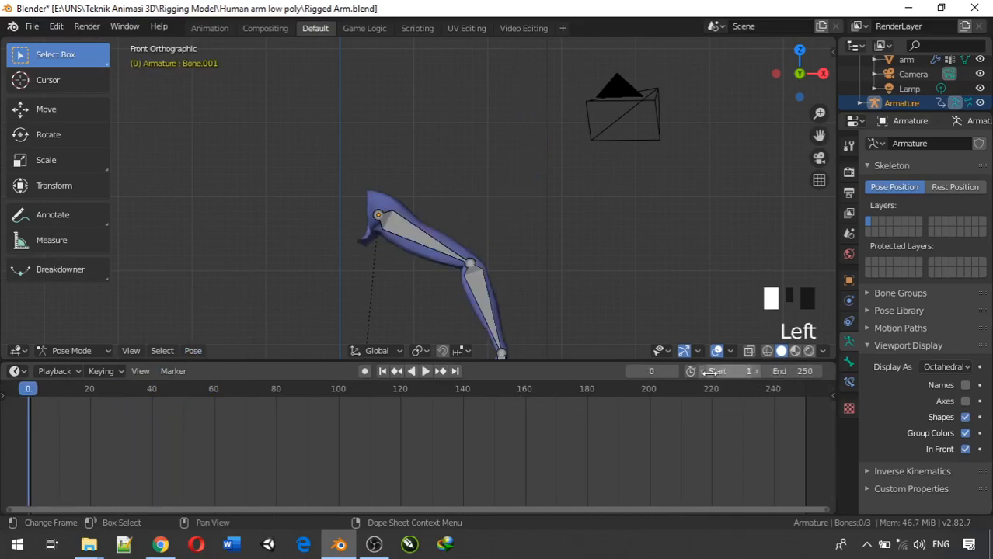
pyautogui.moveTo(33, 394); pyautogui.dragTo(833, 395)
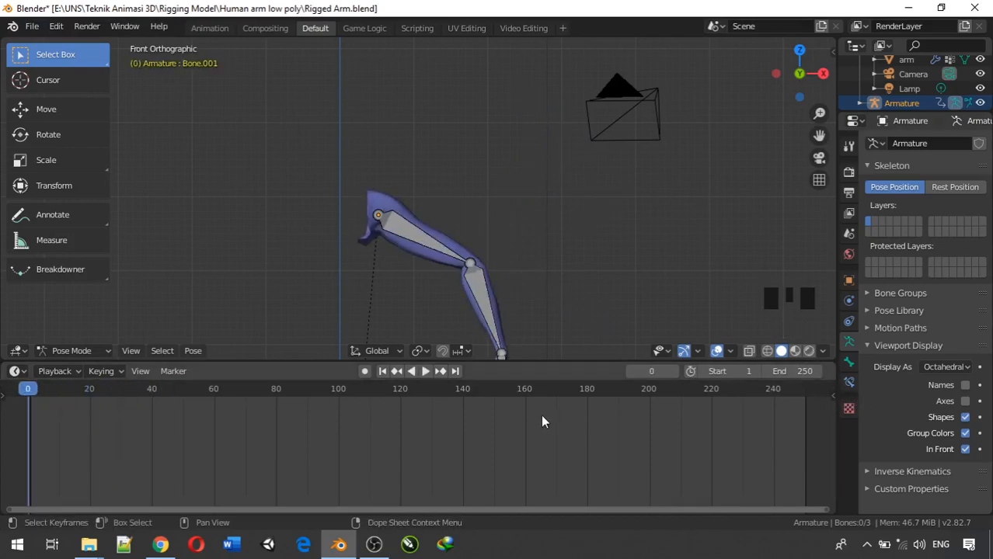
pyautogui.moveTo(31, 389)
pyautogui.mouseDown()
pyautogui.moveTo(142, 392)
pyautogui.moveTo(23, 388)
pyautogui.mouseUp()
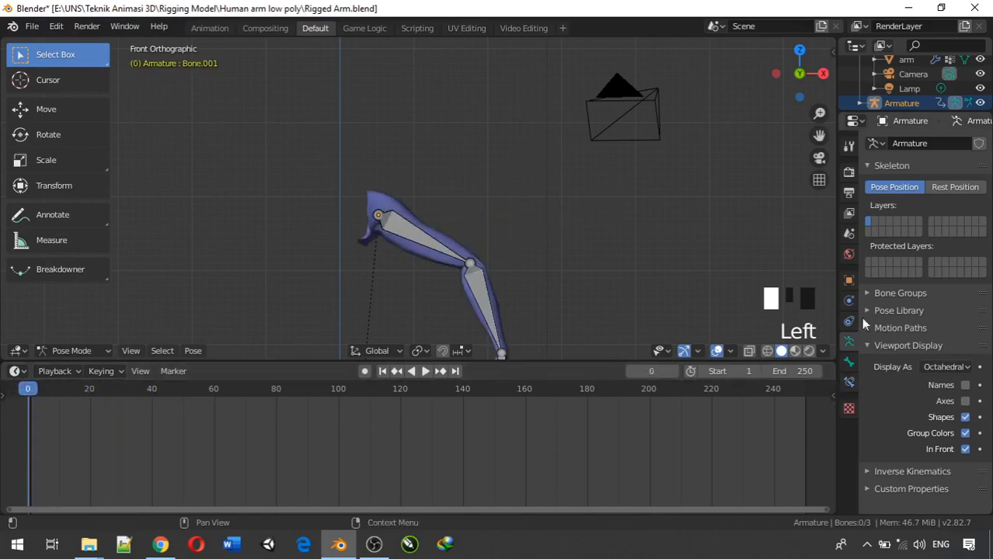
# - Select the upper arm and forearm bones one at a time to examine their keyframes on the timeline
pyautogui.click(413, 232)
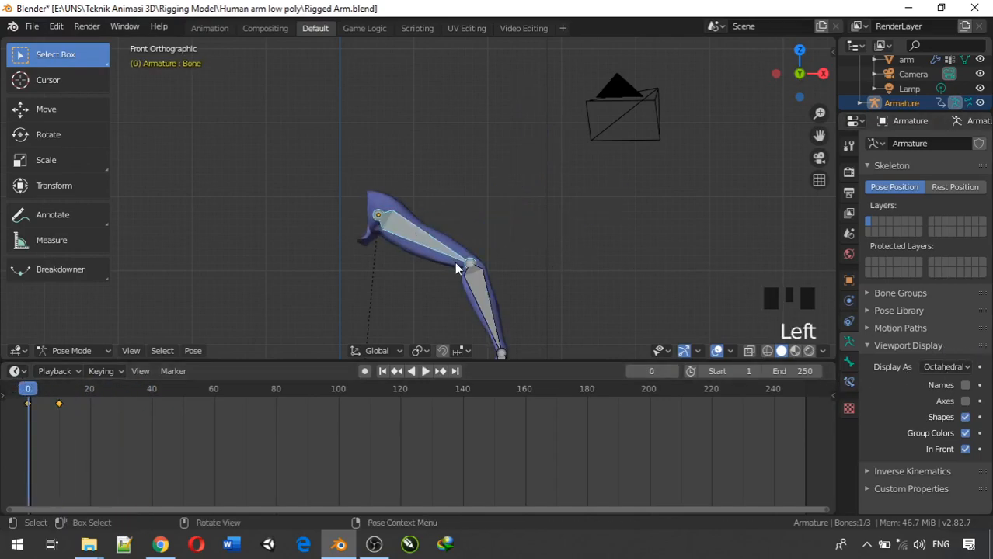
pyautogui.click(478, 289)
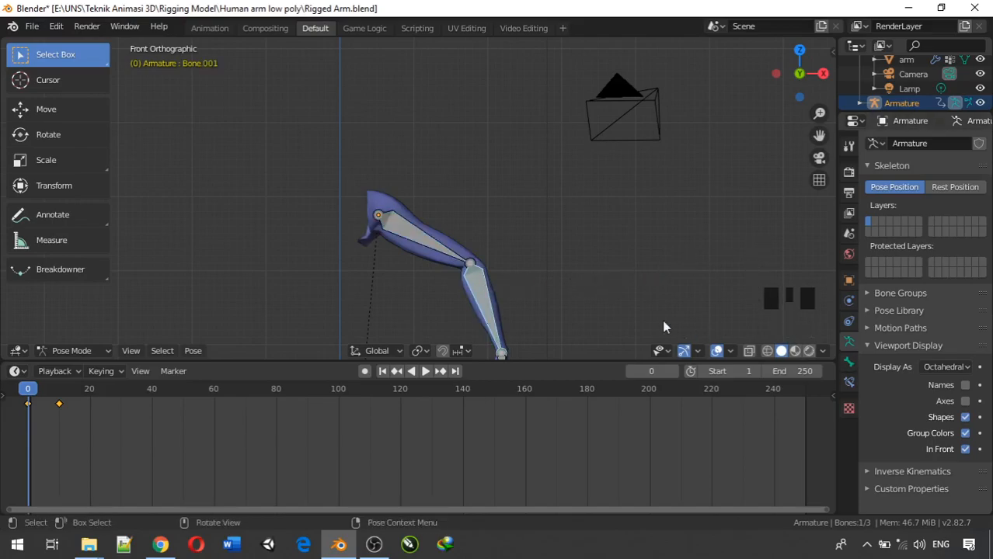
pyautogui.scroll(-3, 524, 262)
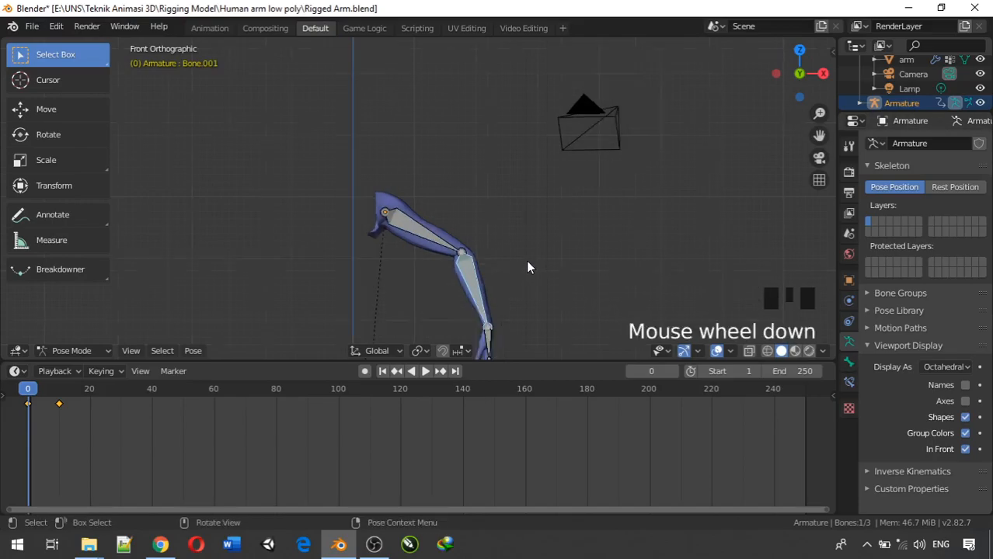
pyautogui.click(436, 221)
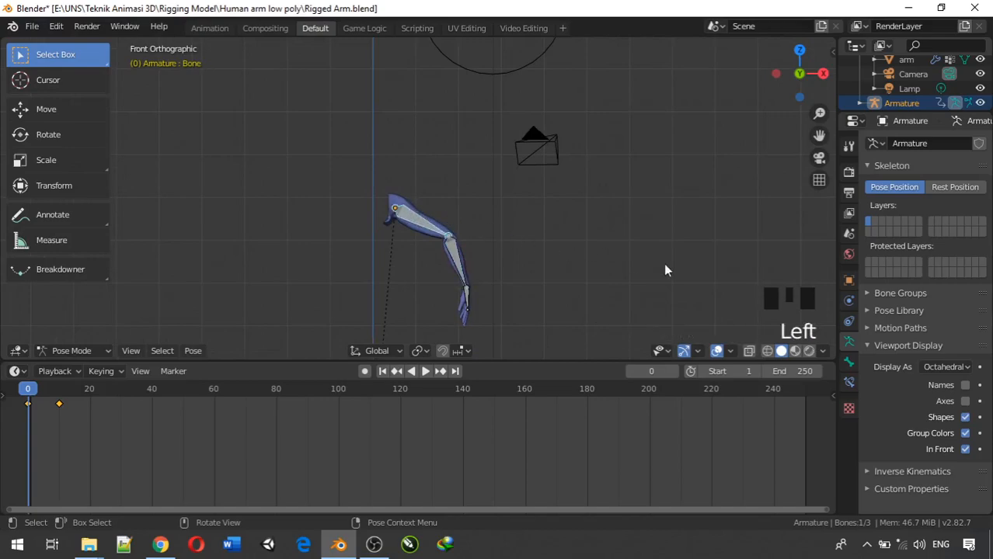
# - Turn off the armature's In Front display so its bones are no longer drawn over the arm mesh
pyautogui.click(849, 342)
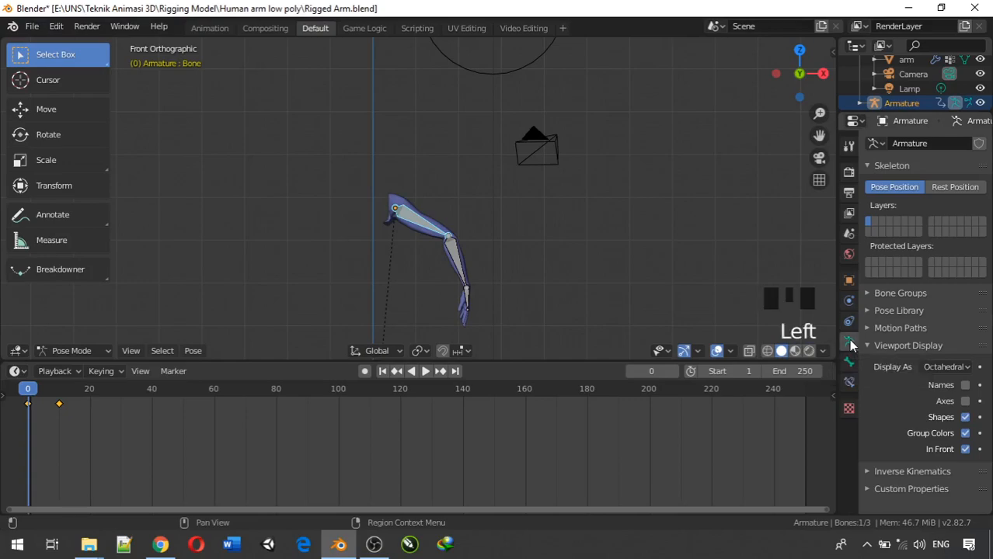
pyautogui.click(964, 449)
pyautogui.scroll(2, 345, 206)
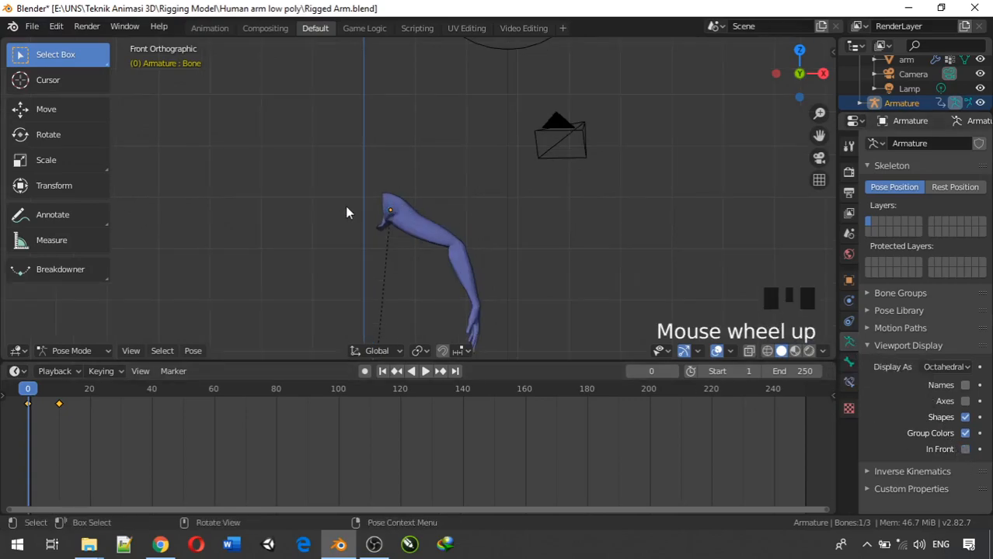
pyautogui.scroll(-4, 980, 101)
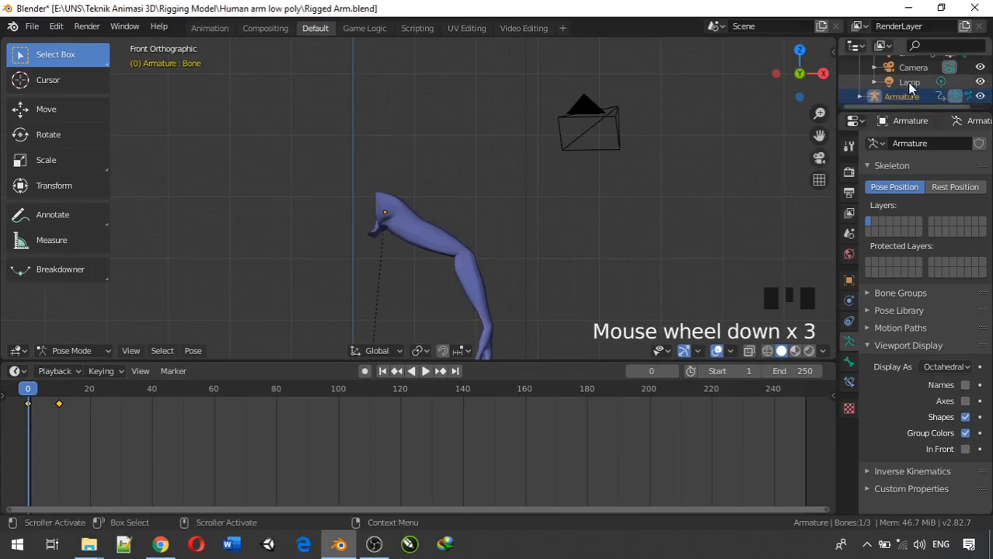
# - Hide the Armature object in the viewport, leaving only the arm mesh on view
pyautogui.scroll(2, 906, 77)
pyautogui.scroll(-1, 906, 77)
pyautogui.scroll(2, 905, 77)
pyautogui.scroll(-3, 905, 76)
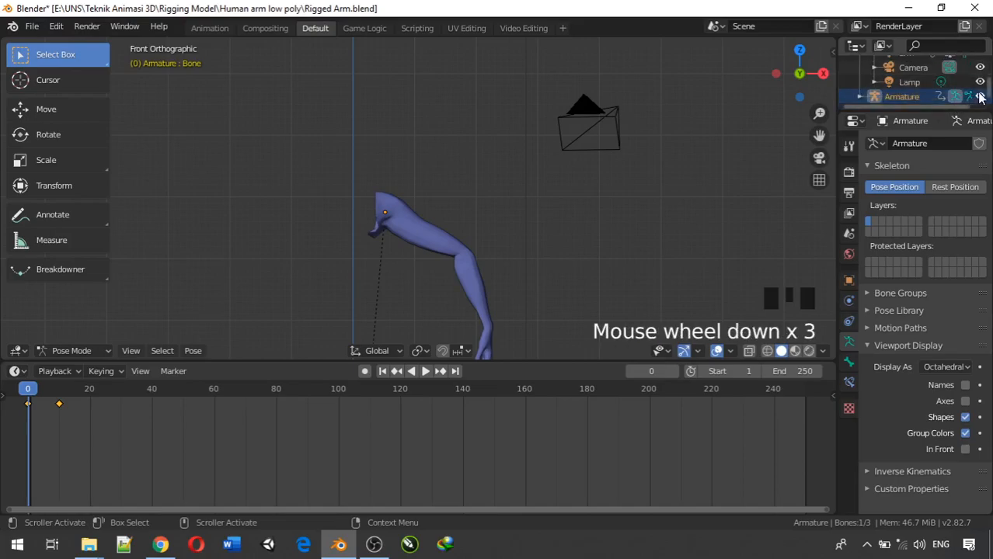
pyautogui.click(980, 97)
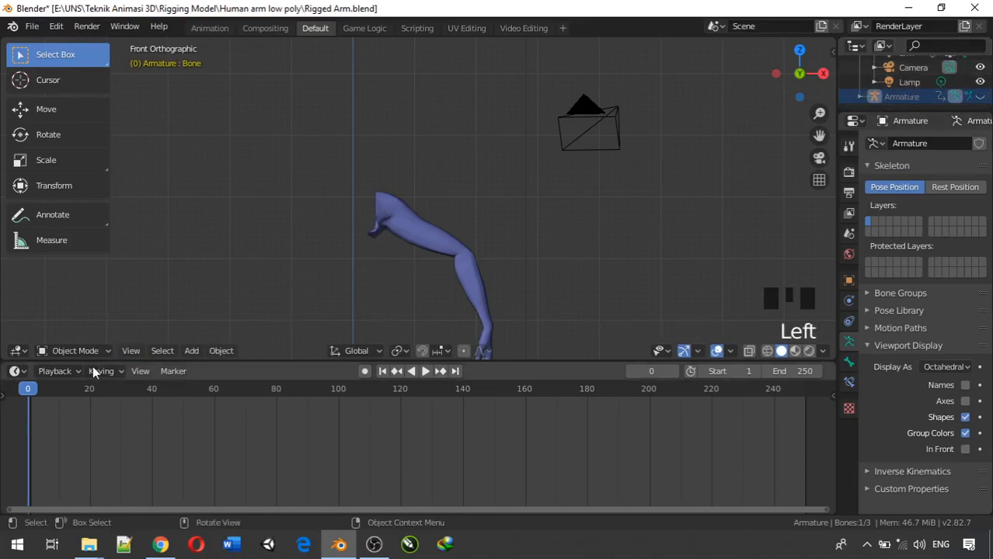
pyautogui.scroll(2, 457, 259)
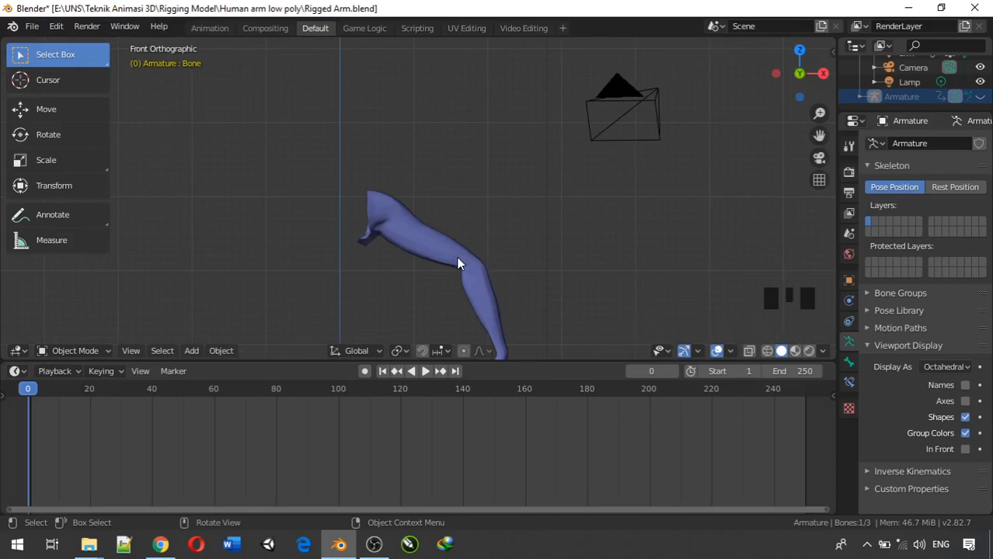
# - Play the arm mesh animation from frame 0, stop at frame 40, and frame the whole raised arm in front view
pyautogui.keyDown('shift'); pyautogui.moveTo(457, 264); pyautogui.dragTo(457, 159, button='middle'); pyautogui.keyUp('shift')
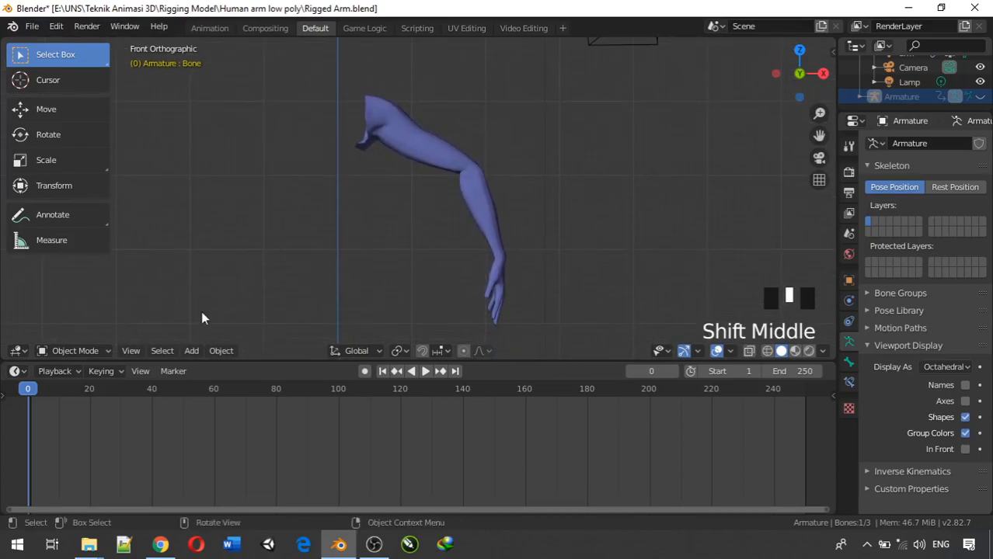
pyautogui.click(427, 370)
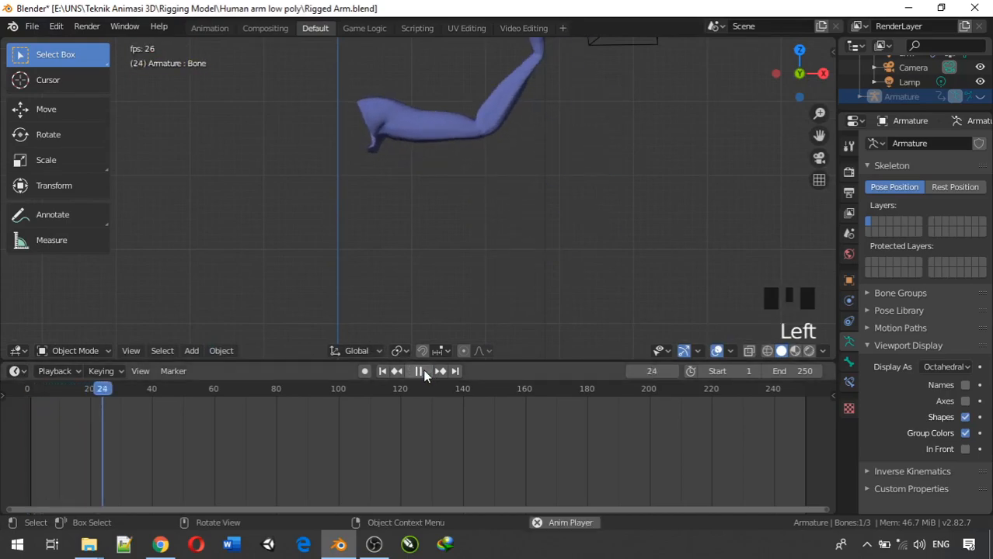
pyautogui.press('space')
pyautogui.moveTo(466, 155); pyautogui.dragTo(462, 189, button='middle')
pyautogui.press('KP_1')
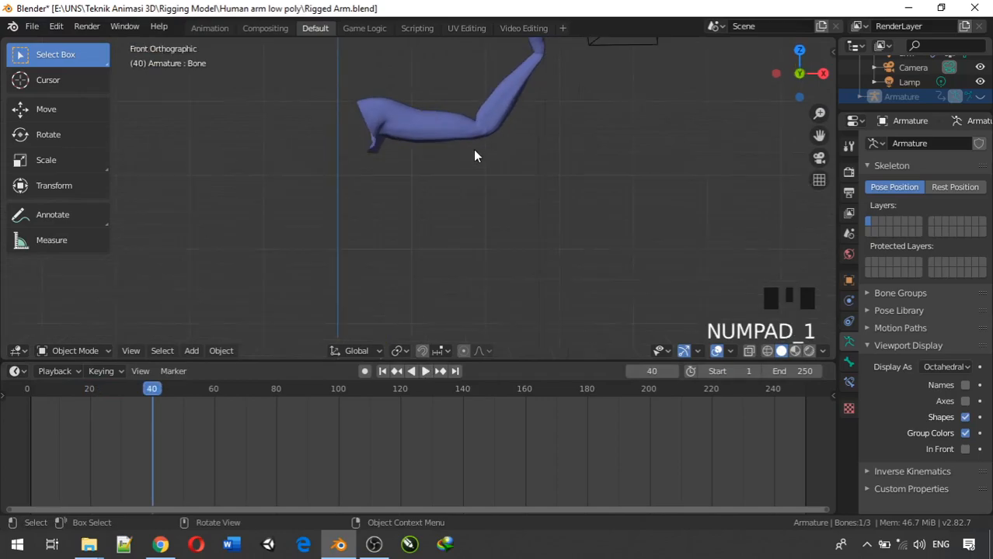
pyautogui.keyDown('shift'); pyautogui.moveTo(474, 155); pyautogui.dragTo(461, 212, button='middle'); pyautogui.keyUp('shift')
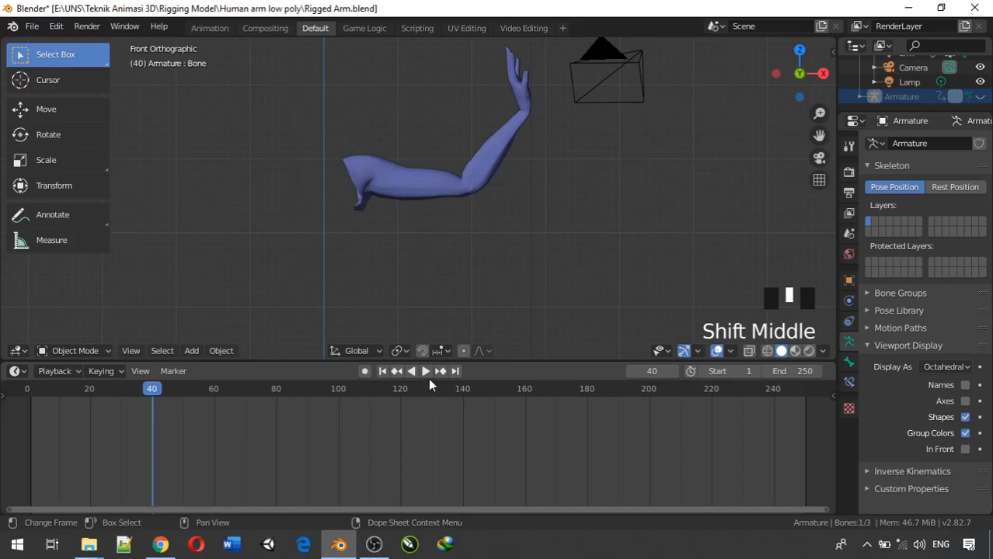
# - Replay the arm motion from frame 0 to review it with the whole arm framed, and reset the timeline to frame 0
pyautogui.moveTo(151, 388); pyautogui.dragTo(15, 391)
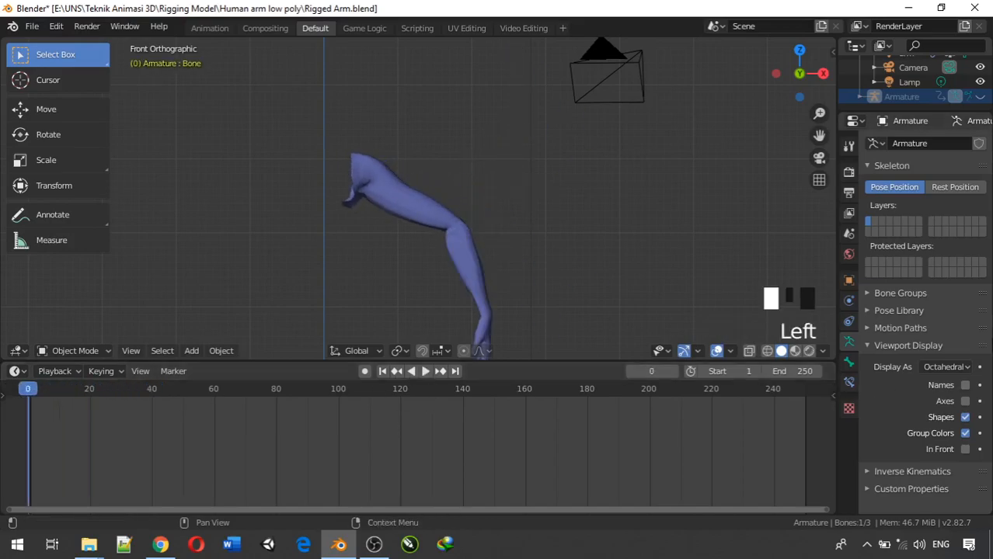
pyautogui.click(421, 372)
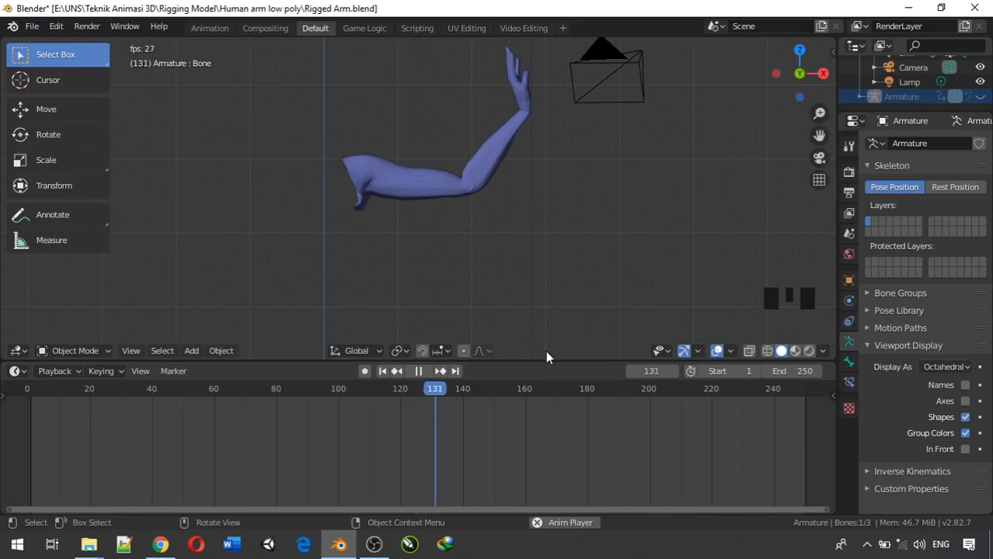
pyautogui.press('space')
pyautogui.moveTo(506, 388); pyautogui.dragTo(1, 370)
pyautogui.press('space')
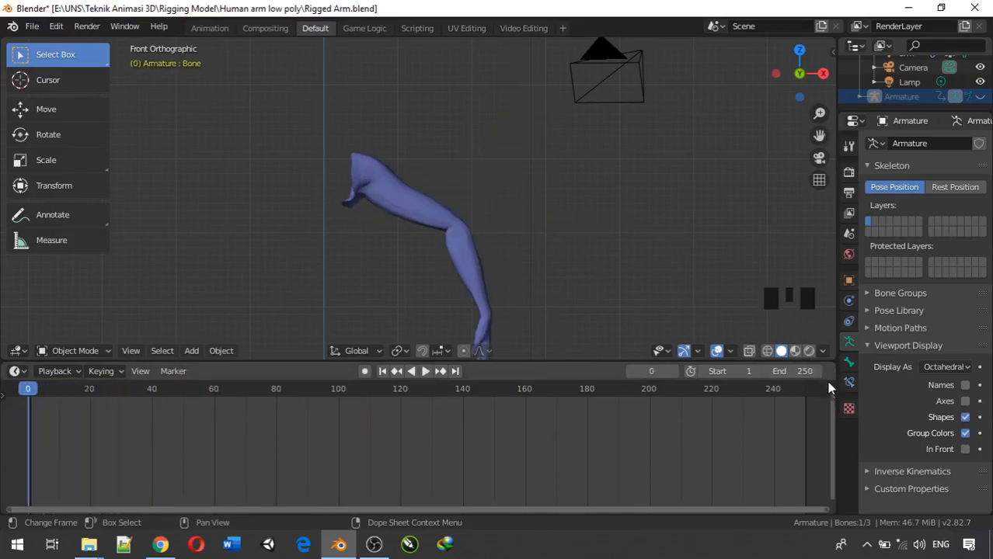